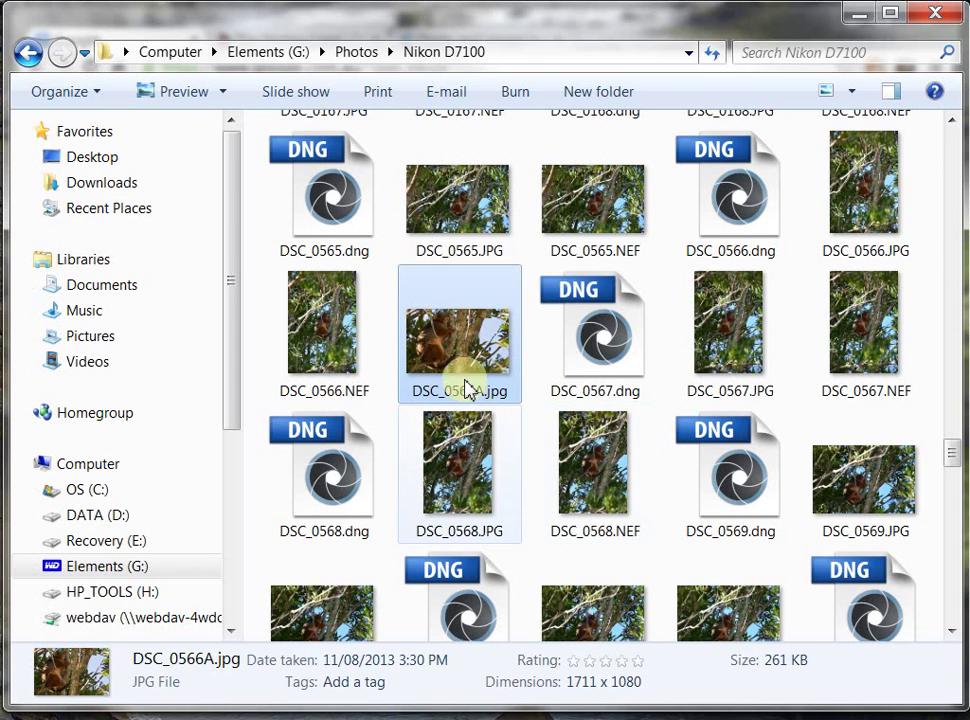
- Preview the photo DSC_0566A.jpg from the Nikon D7100 folder at full view and close the preview
right_click(465, 340)
click(510, 349)
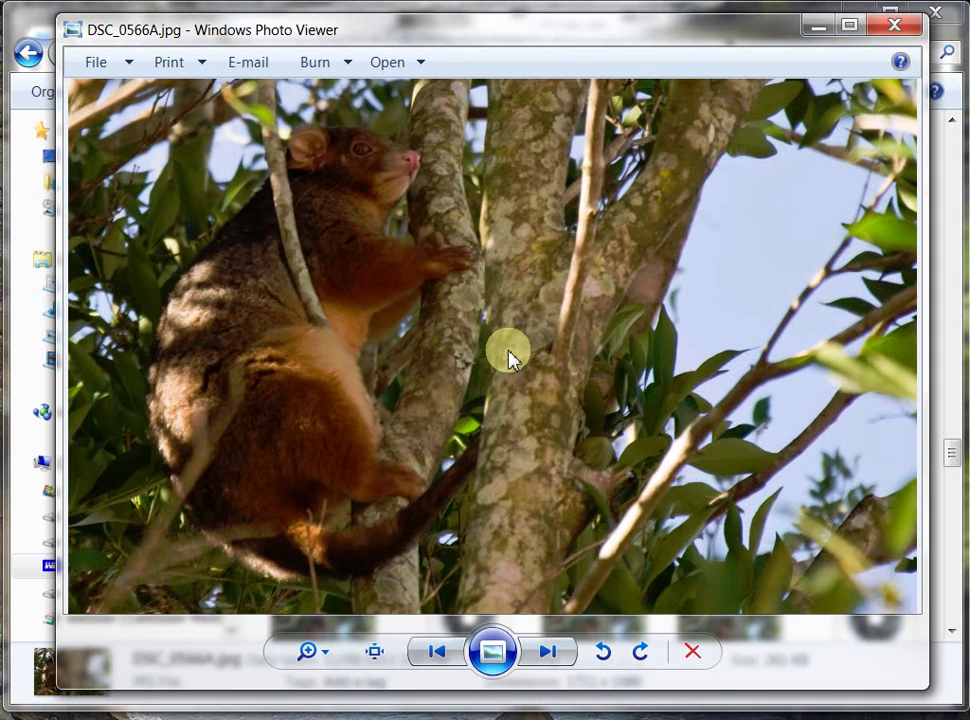
click(890, 26)
- Examine the general and detailed file properties of DSC_0566A.jpg, including its file size and pixel dimensions
right_click(446, 351)
key(r)
drag(601, 368, 455, 84)
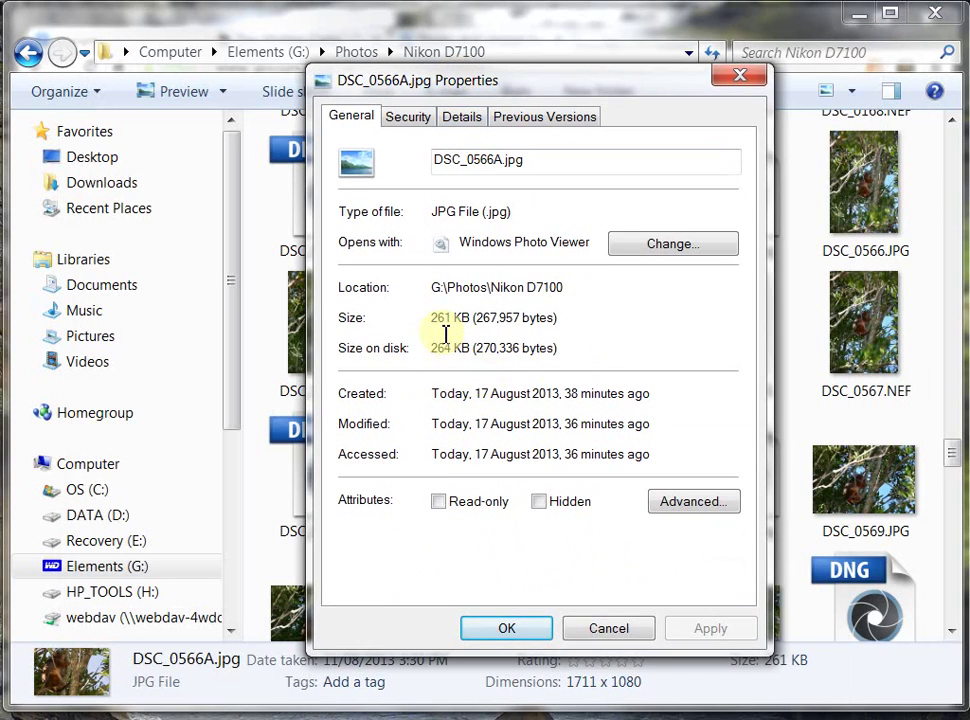
click(462, 120)
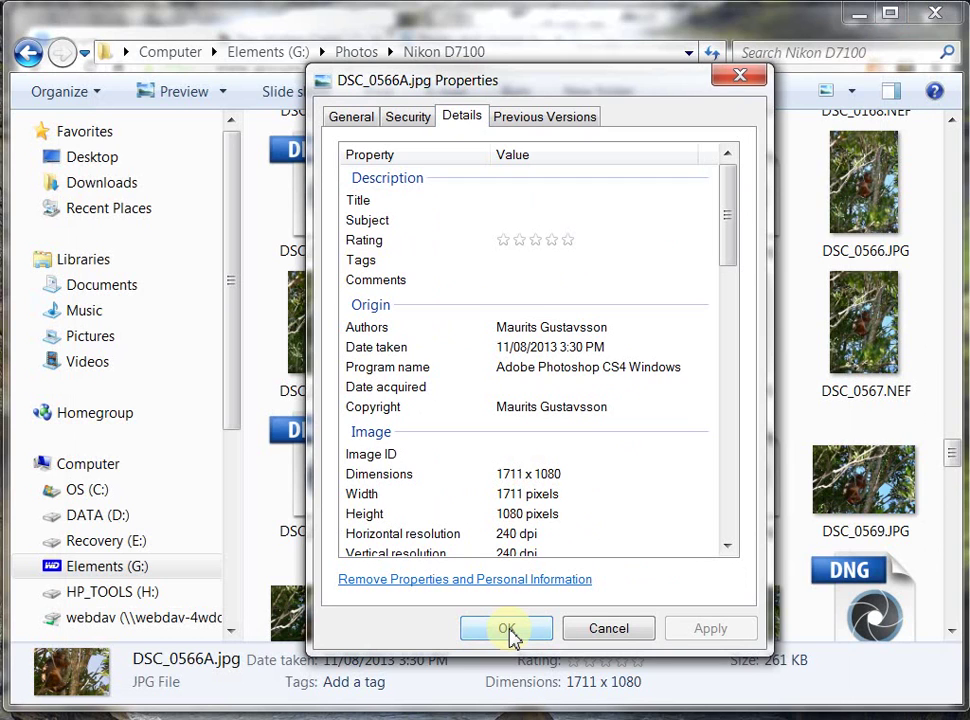
click(508, 630)
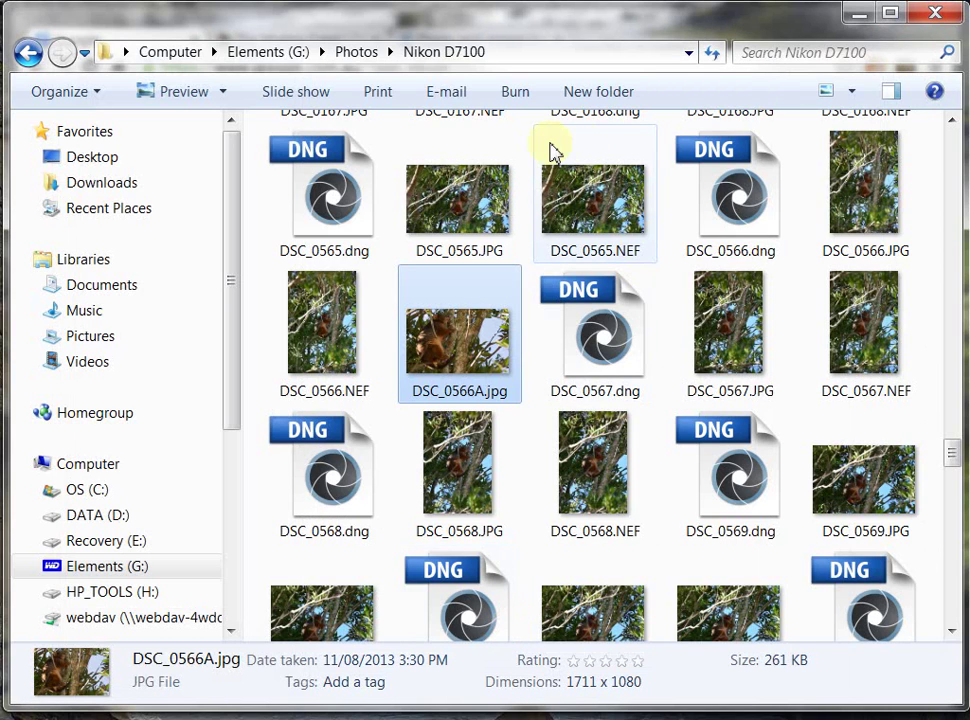
- Switch to the Chrome browser and look at the open Photobucket home page and The Motley Crew forum page
click(859, 14)
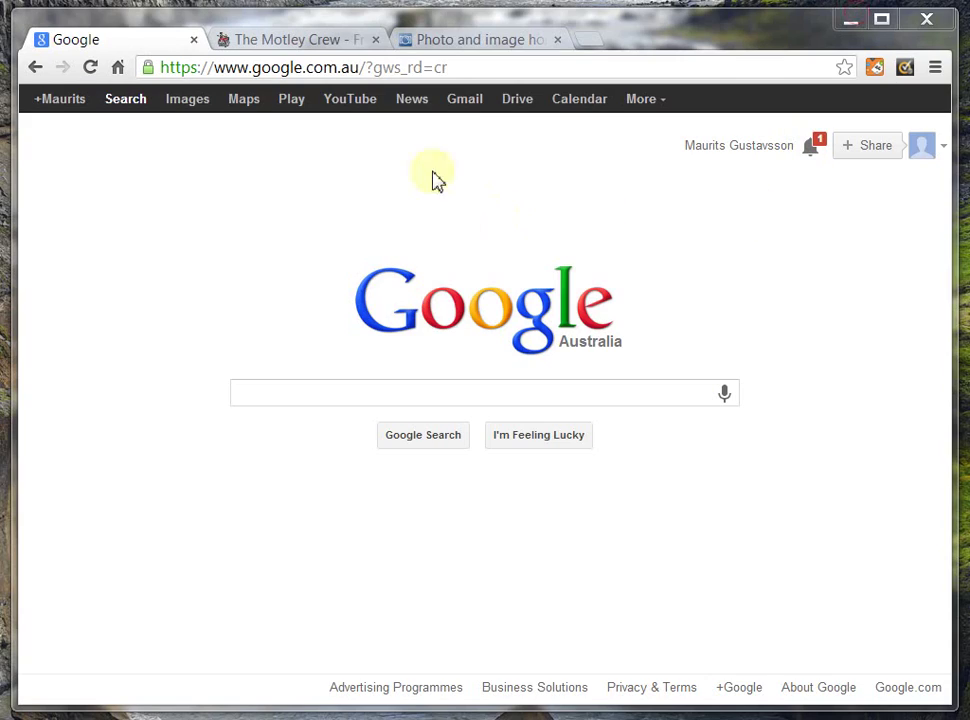
click(455, 38)
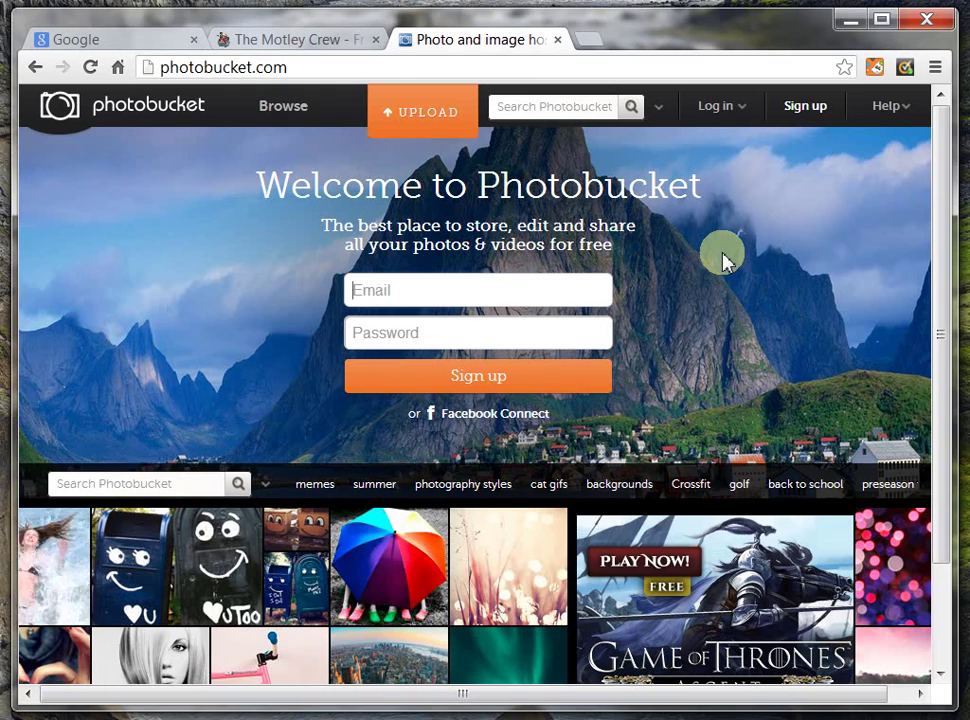
click(268, 39)
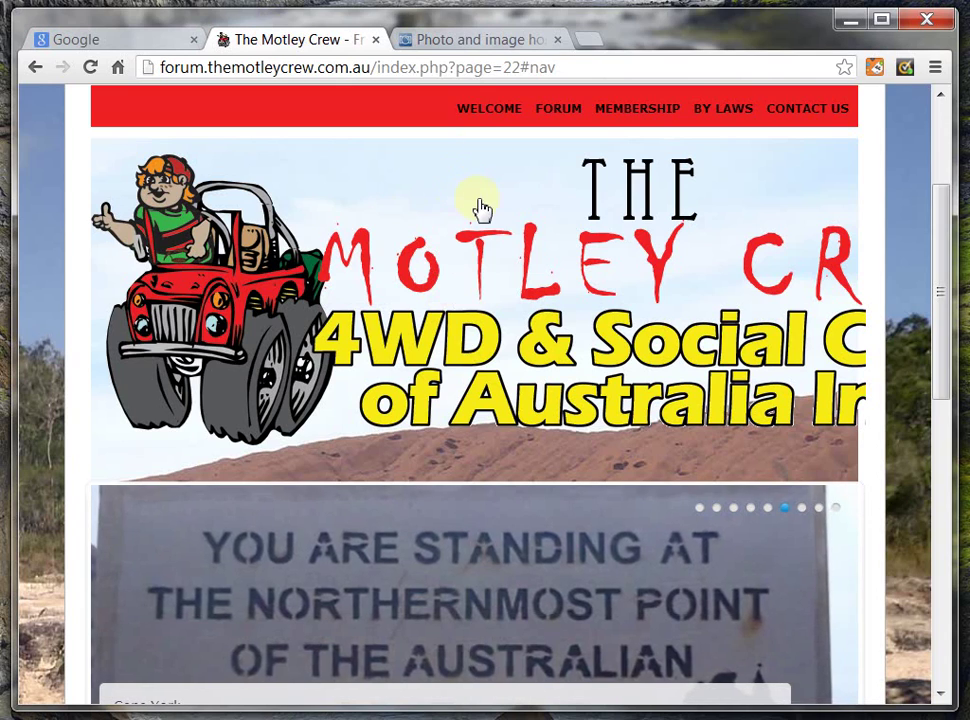
click(455, 44)
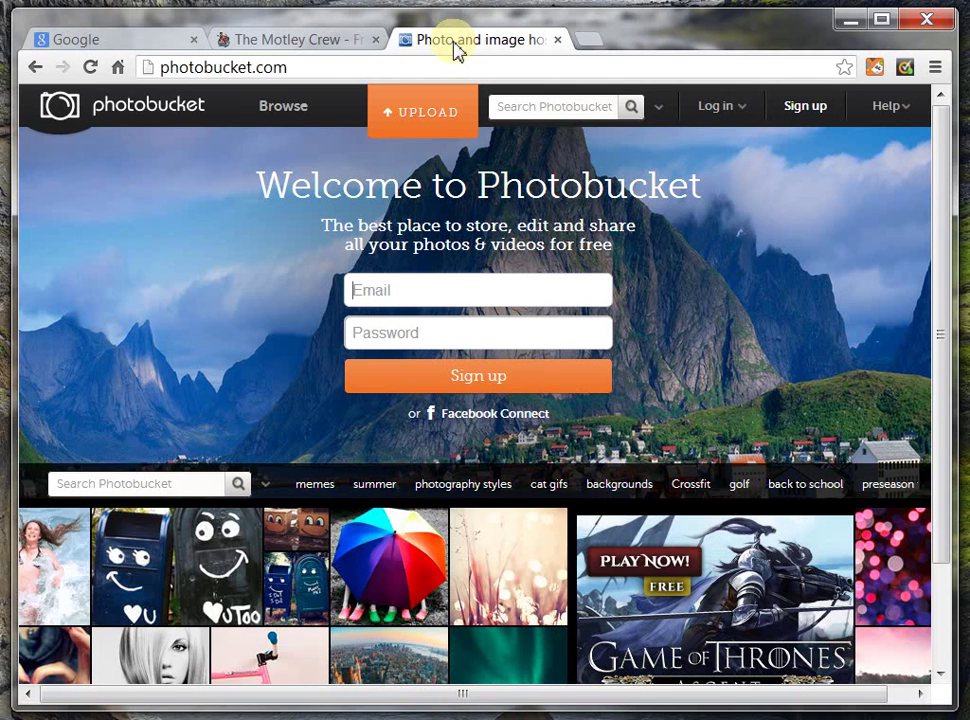
- View Photobucket's sign-up form and return to the home page without registering
click(806, 112)
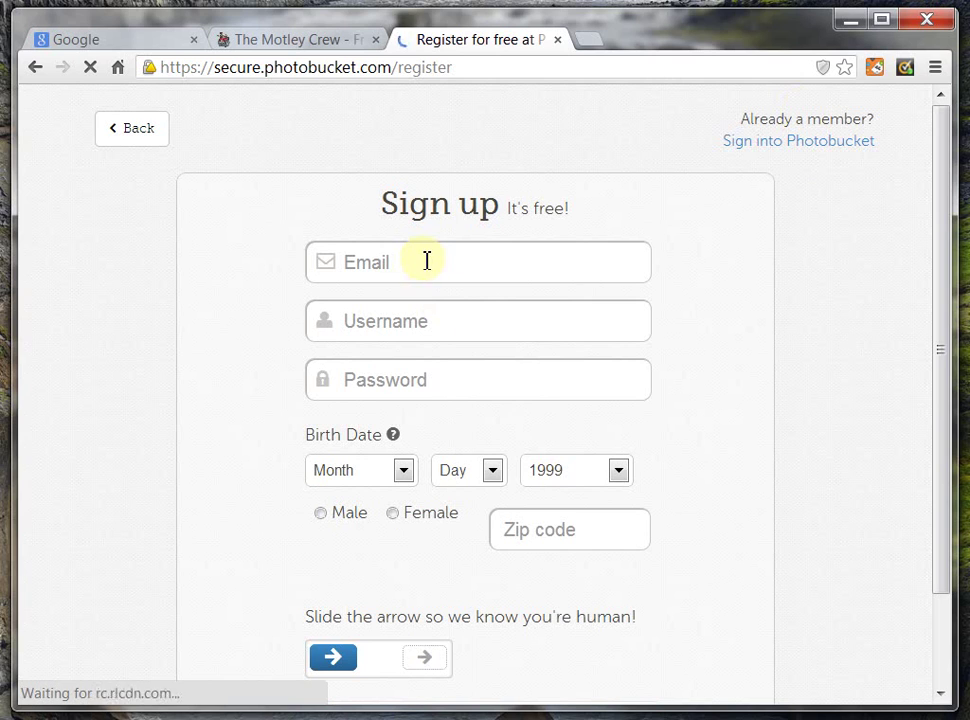
click(34, 68)
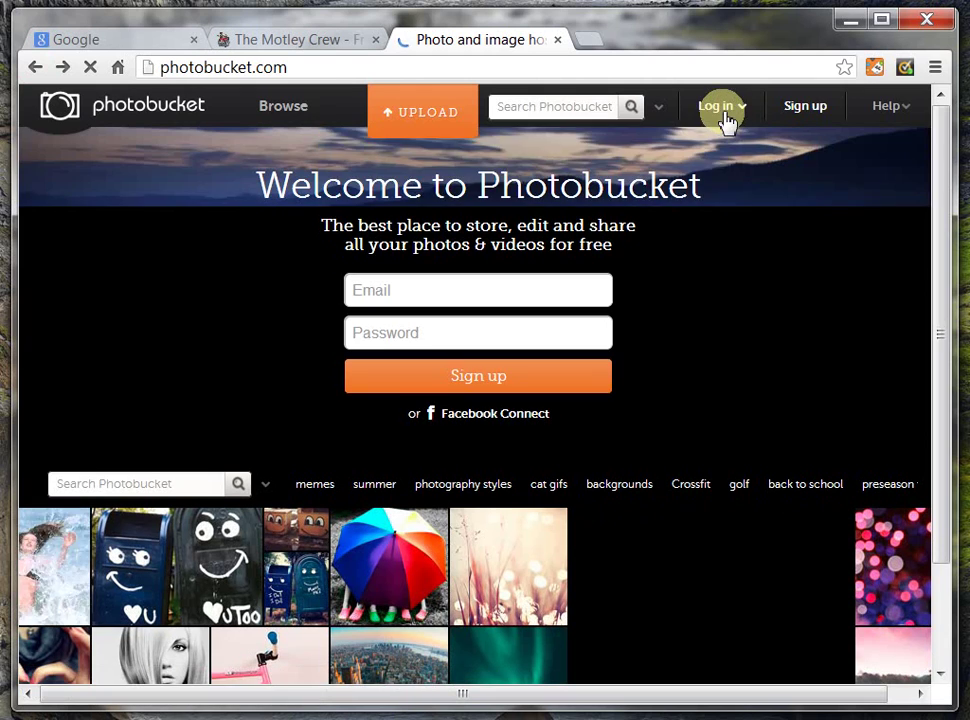
- Log in to the existing Photobucket account and open its photo library
click(722, 108)
click(686, 253)
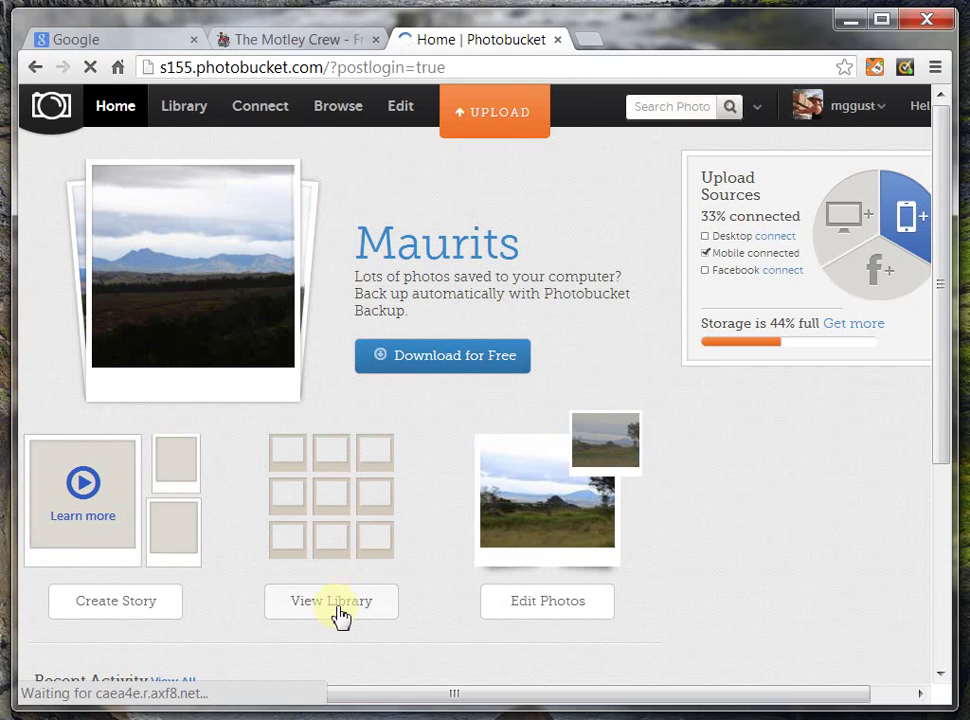
click(340, 613)
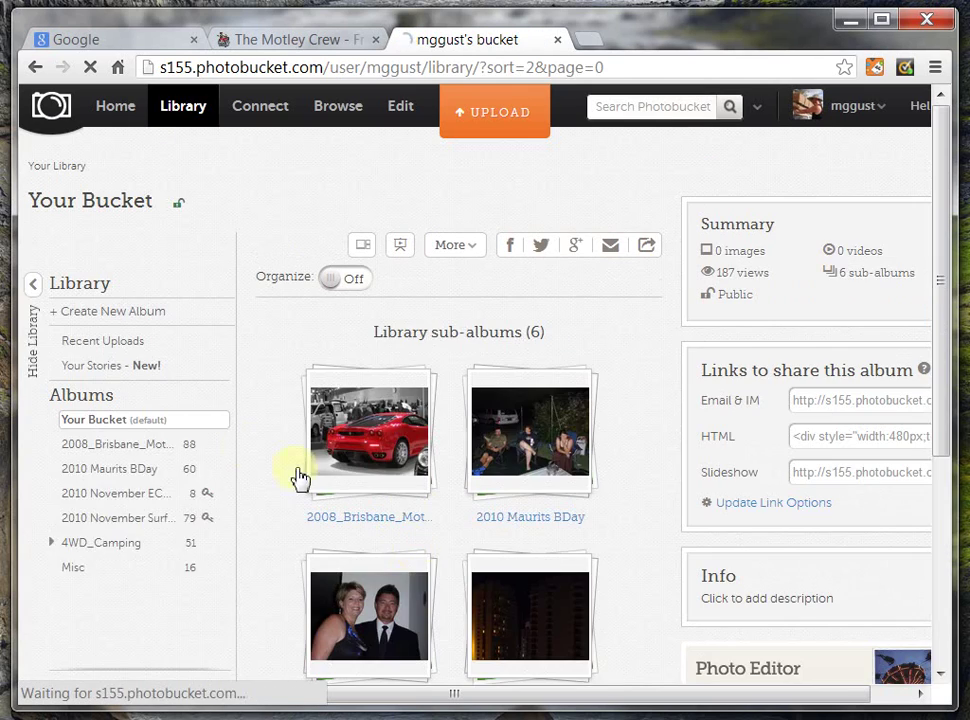
- Expand the 4WD_Camping album in the library's album list and open the Misc album
click(53, 543)
scroll(137, 520, down, 3)
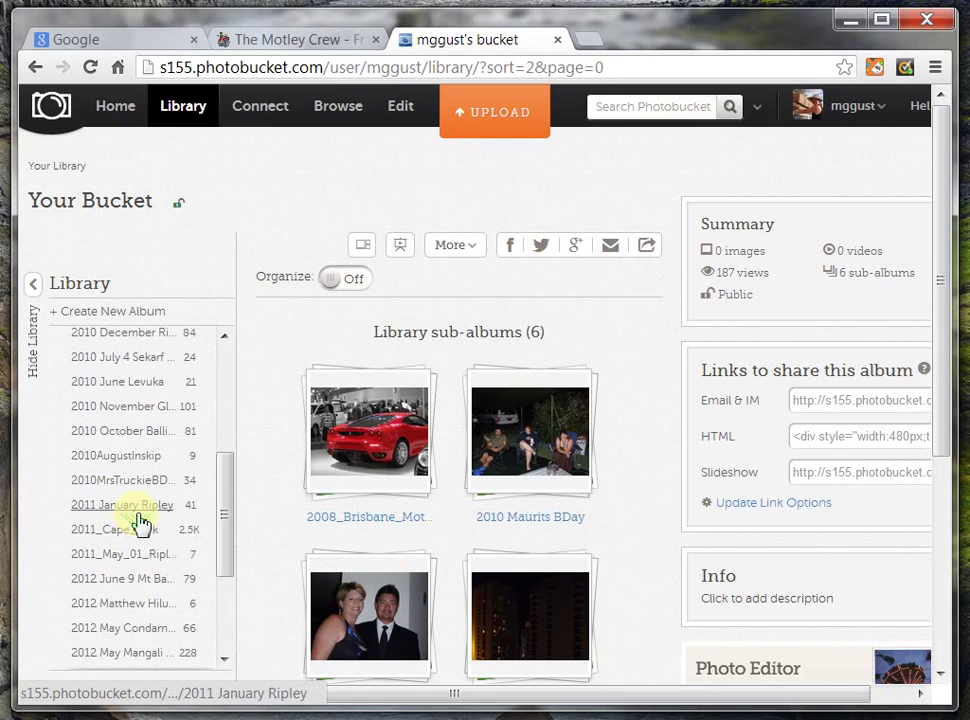
scroll(140, 522, down, 4)
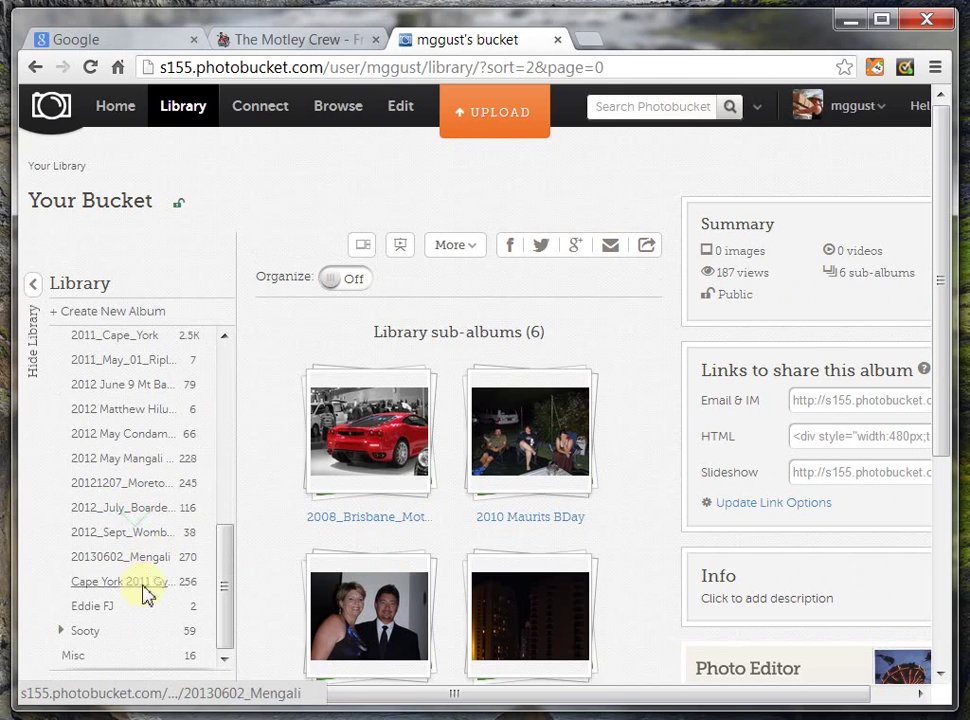
click(77, 655)
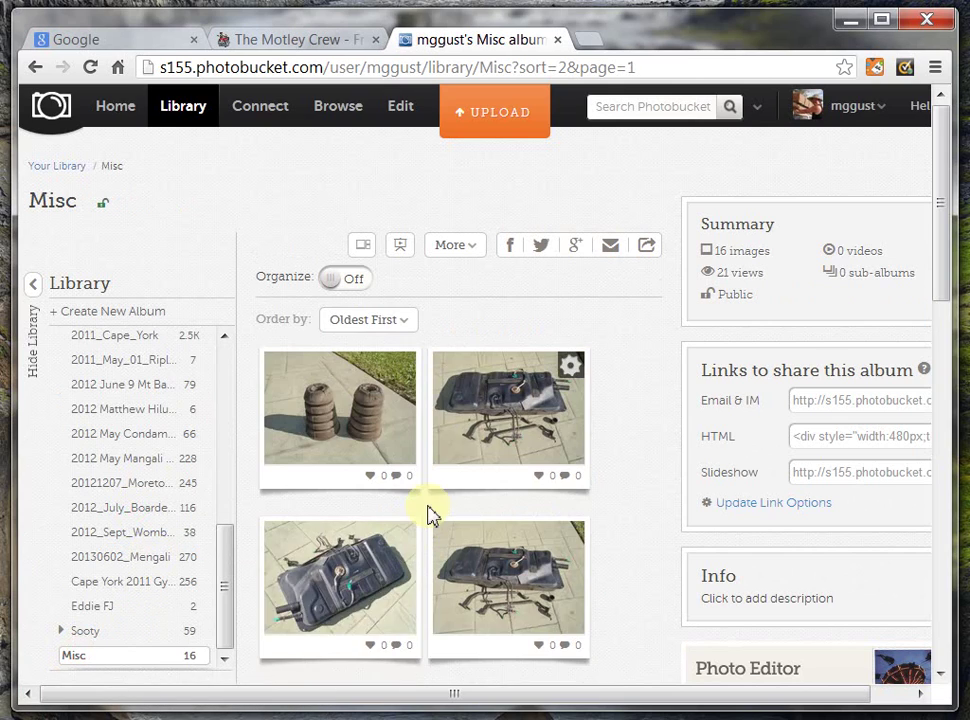
- Look through the photos in the Misc album and view the options available for a single photo
scroll(600, 478, down, 5)
scroll(591, 480, down, 5)
scroll(588, 483, down, 3)
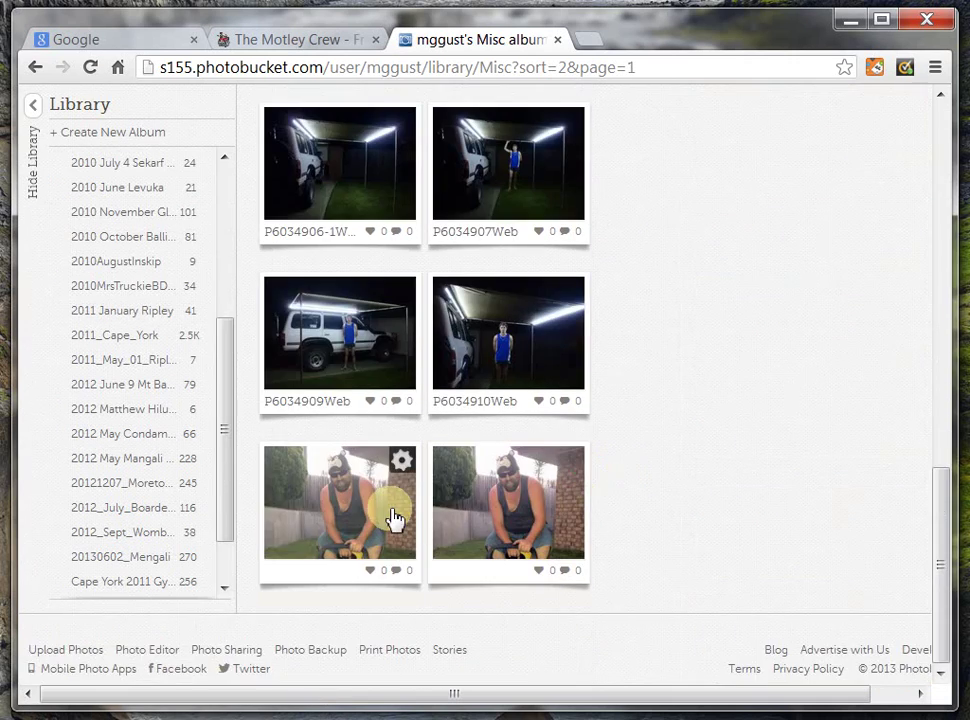
scroll(392, 519, up, 15)
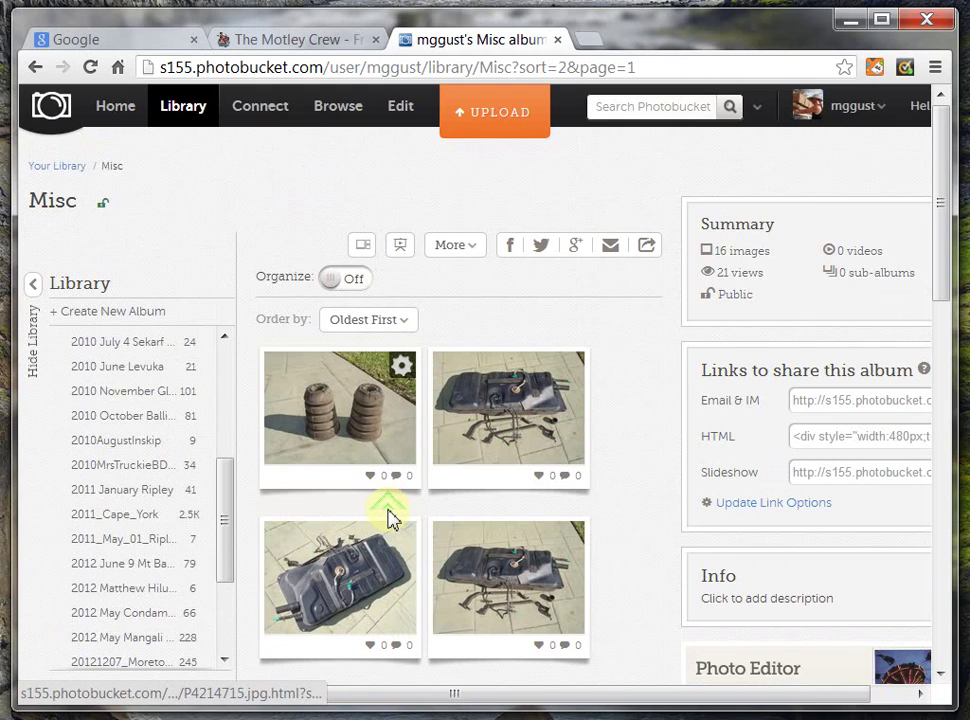
click(405, 532)
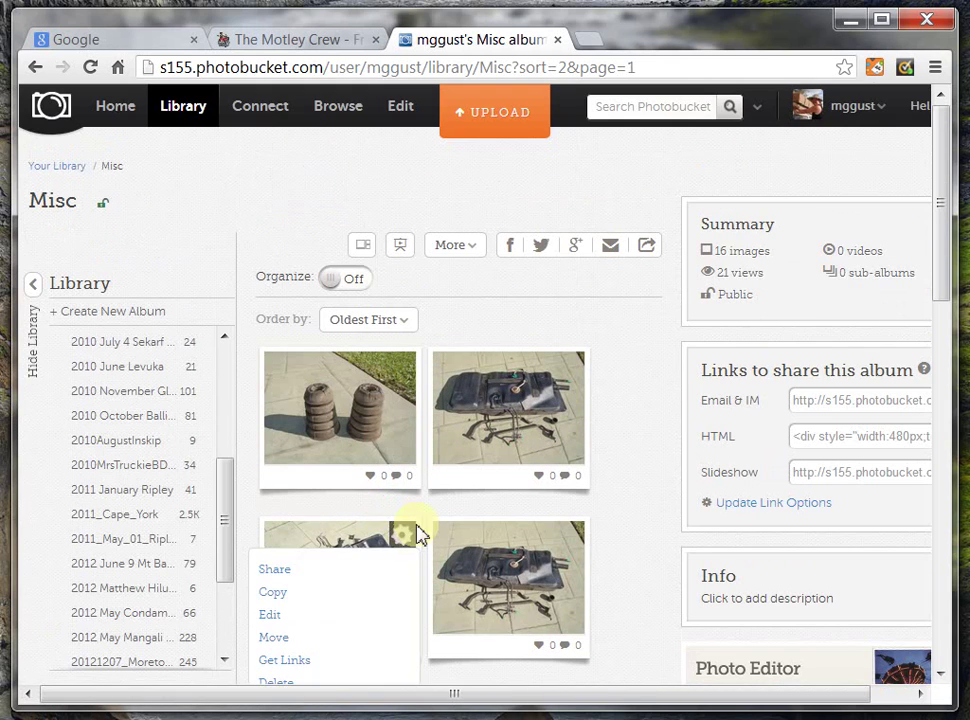
- Open the upload page and choose Misc as the destination album
click(487, 121)
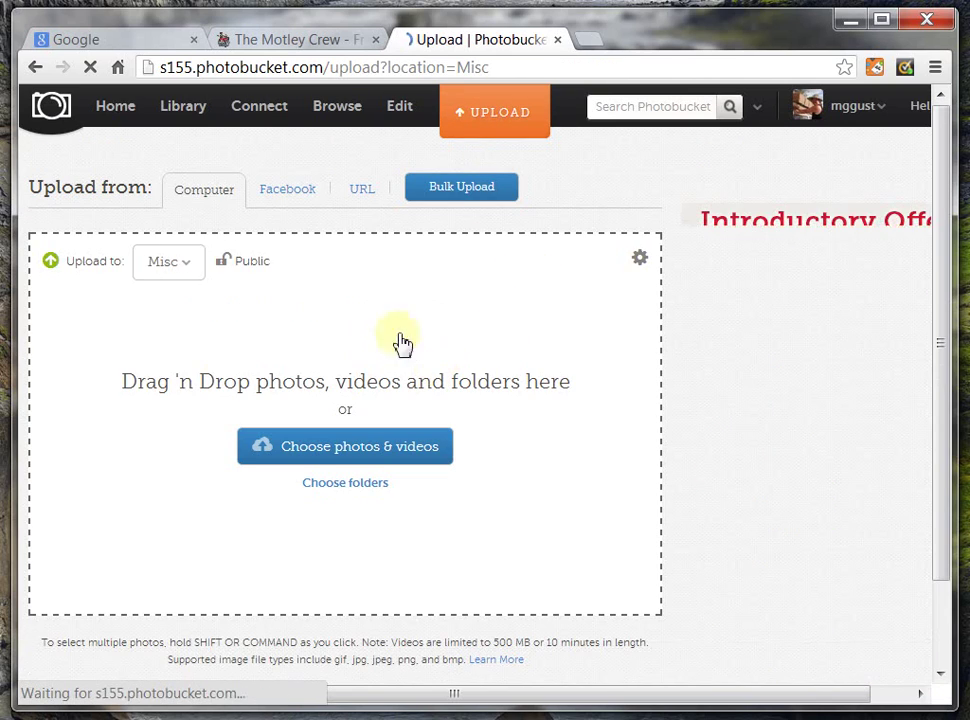
click(189, 264)
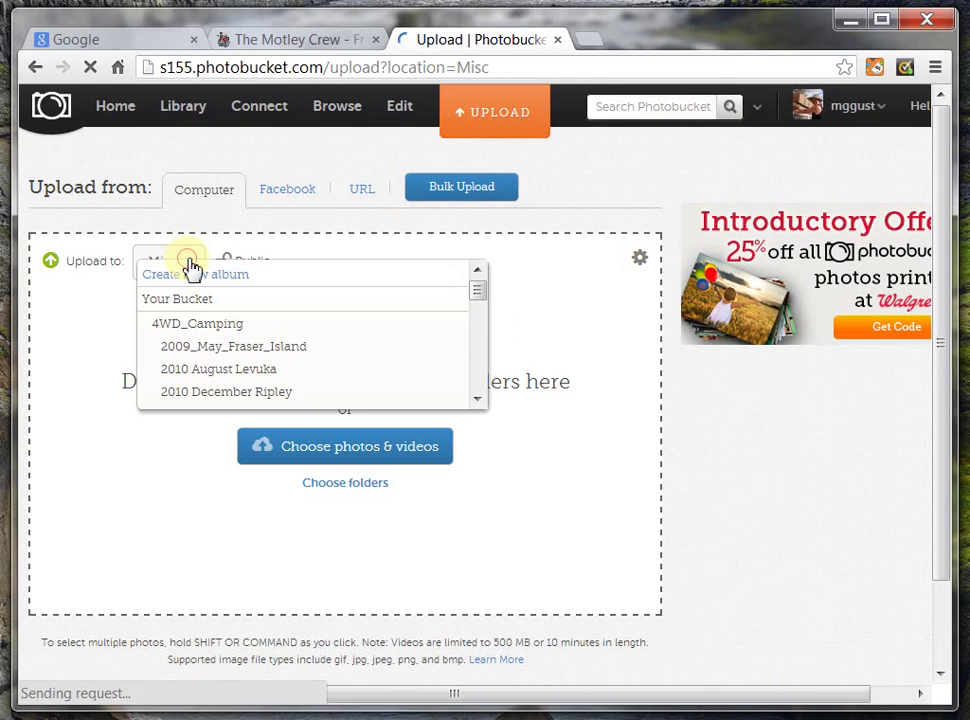
scroll(195, 364, down, 10)
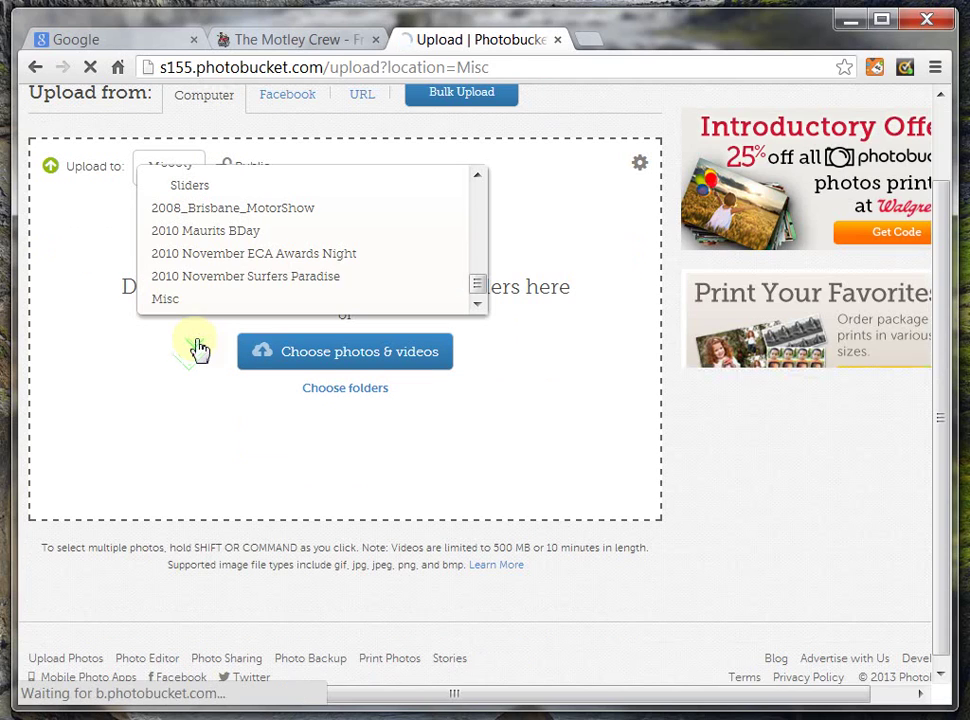
click(164, 300)
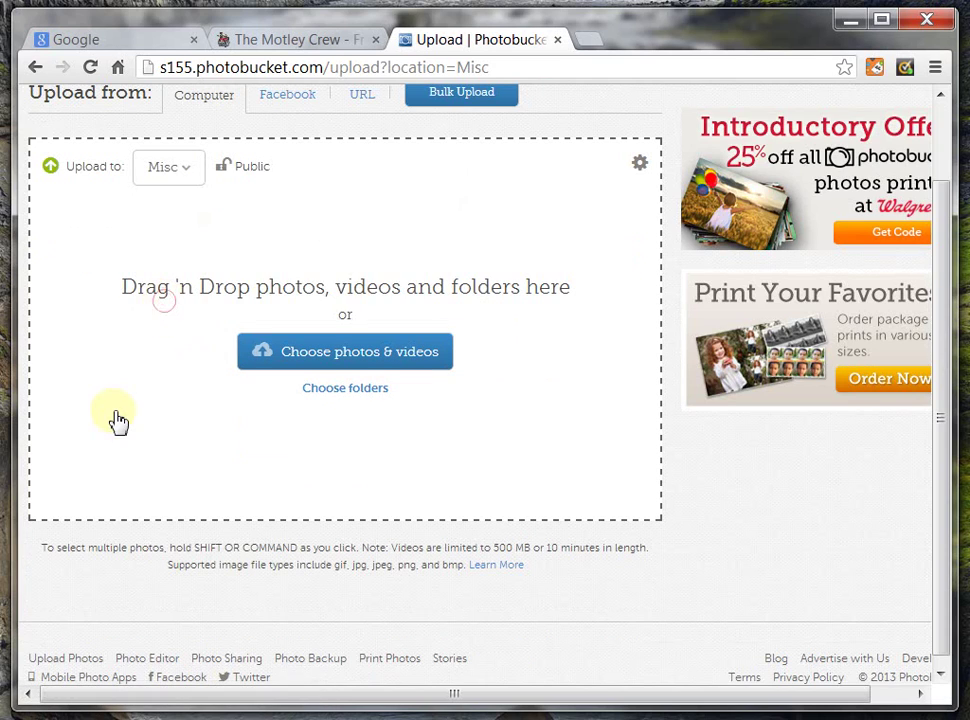
- Upload the photo DSC_0566A.jpg from the Nikon D7100 folder to the Misc album
click(388, 362)
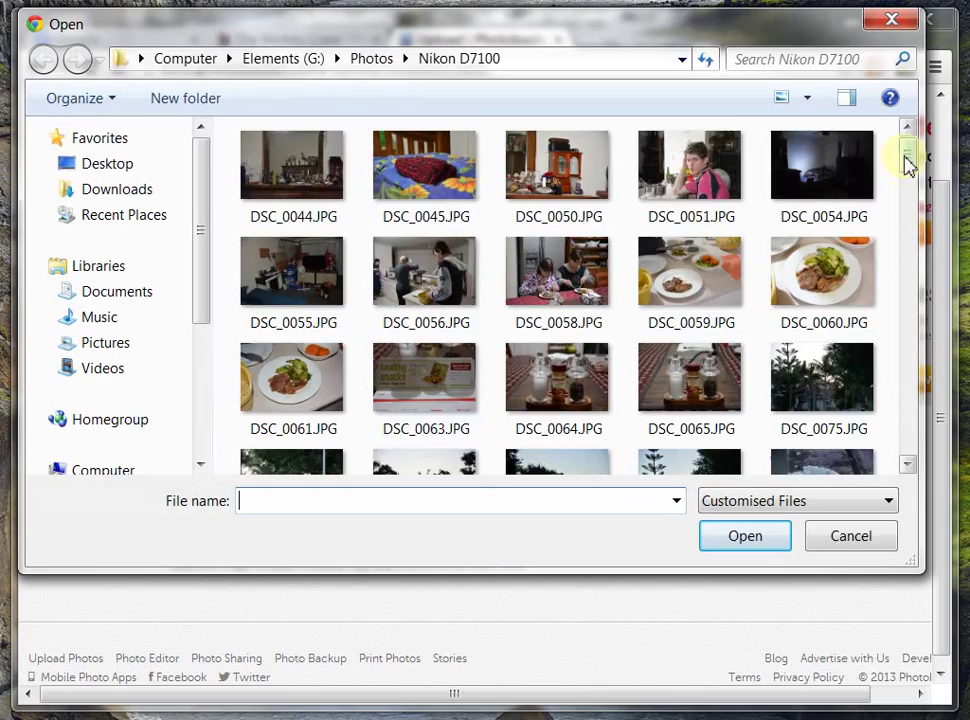
drag(907, 162, 925, 385)
click(540, 278)
click(762, 547)
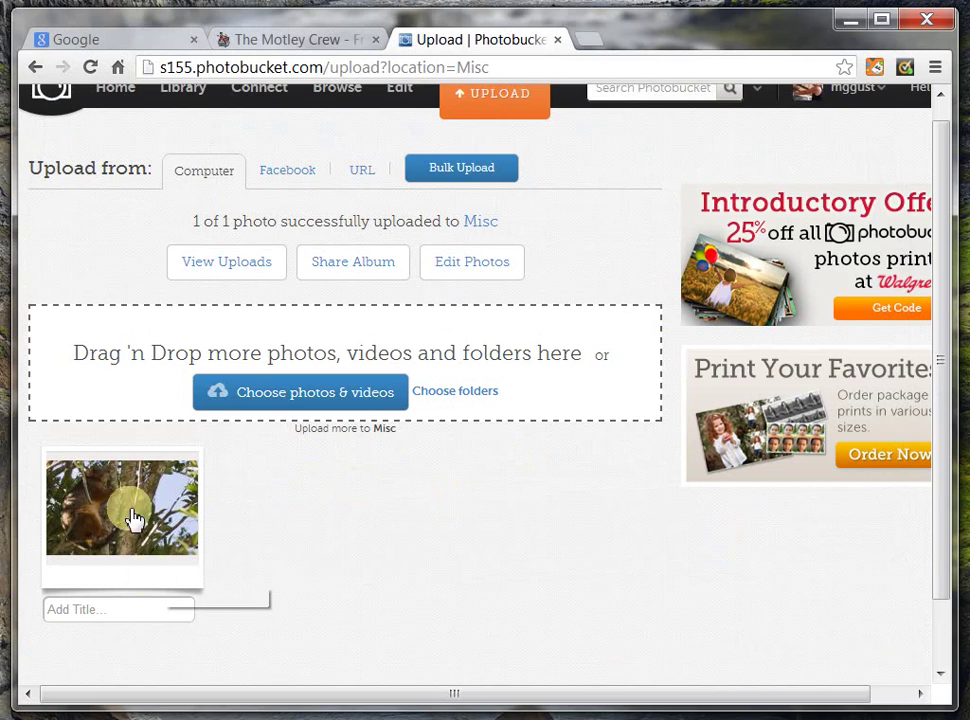
- Give the uploaded photo the title "Pic for web demo"
click(104, 611)
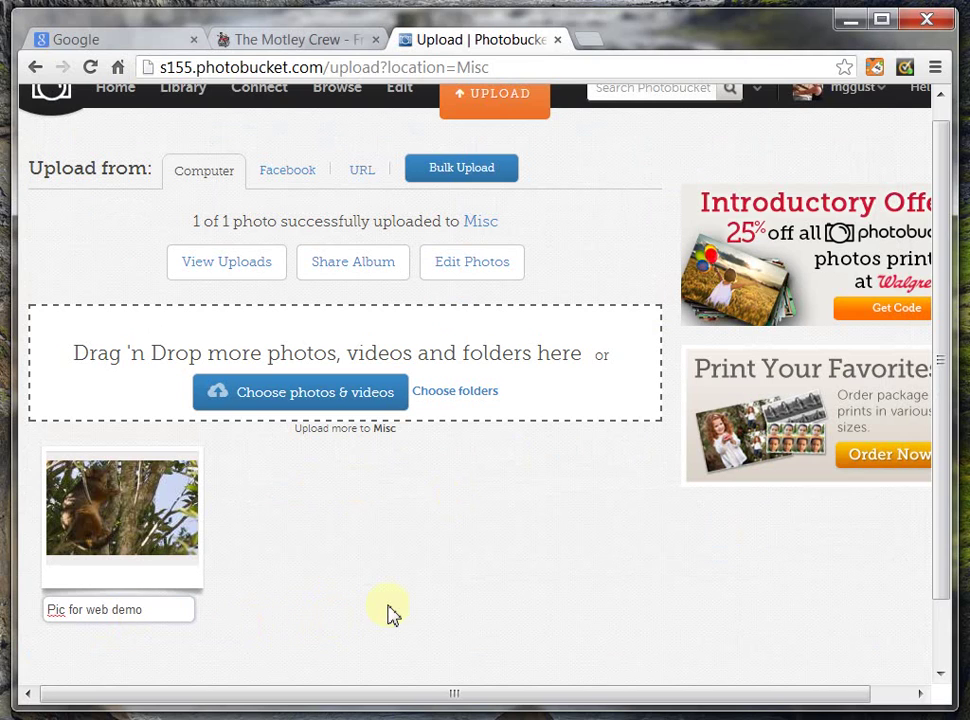
scroll(391, 614, down, 1)
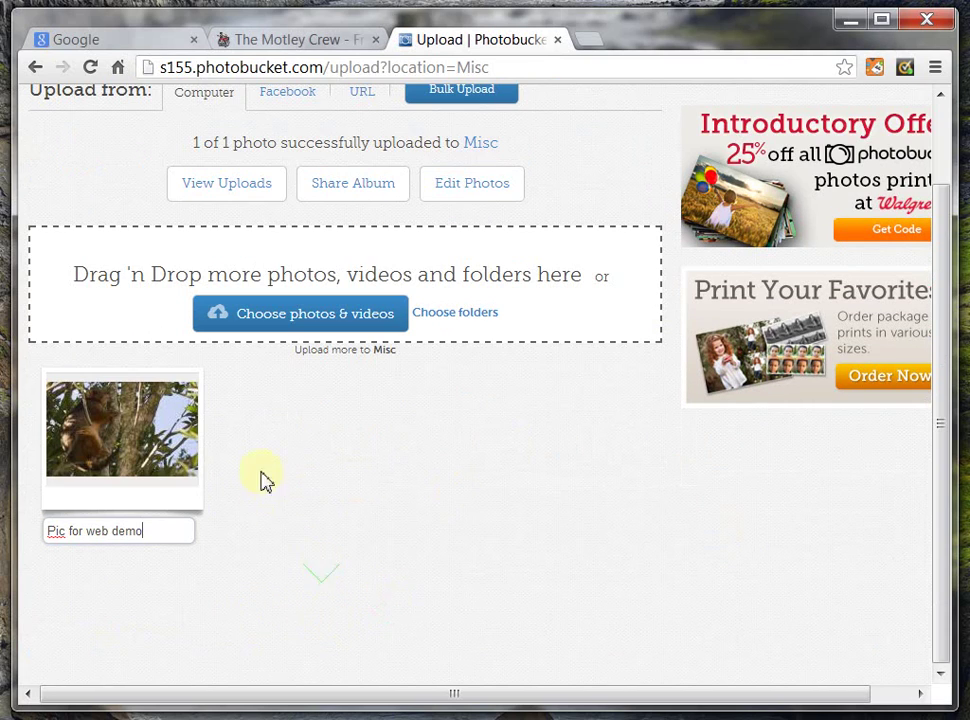
click(320, 484)
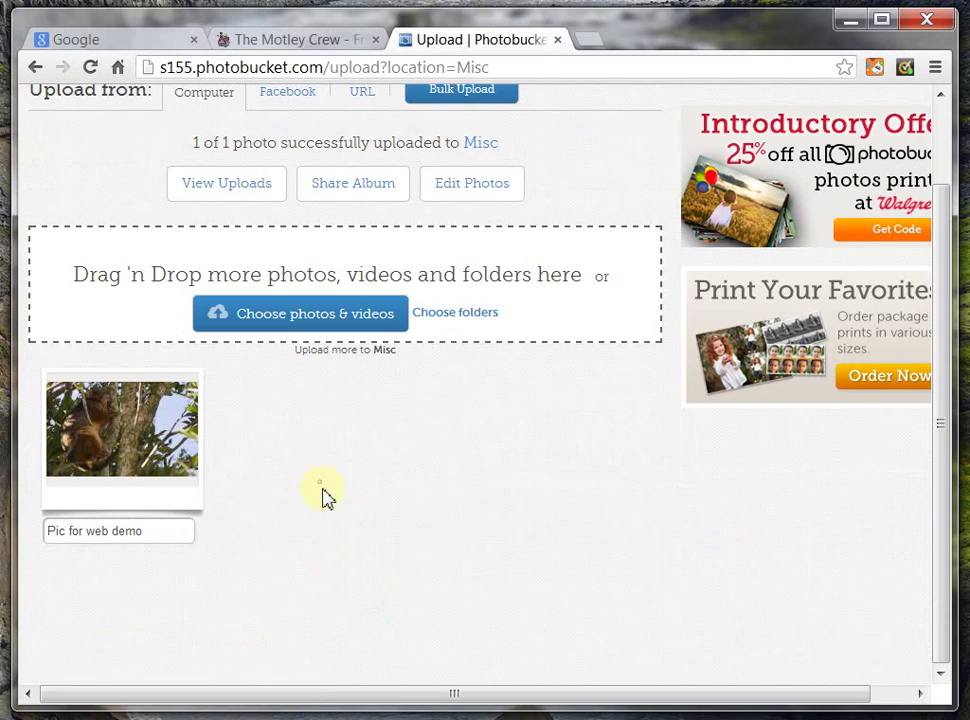
- Open the "Pic for web demo" photo's page from the recent uploads
click(252, 190)
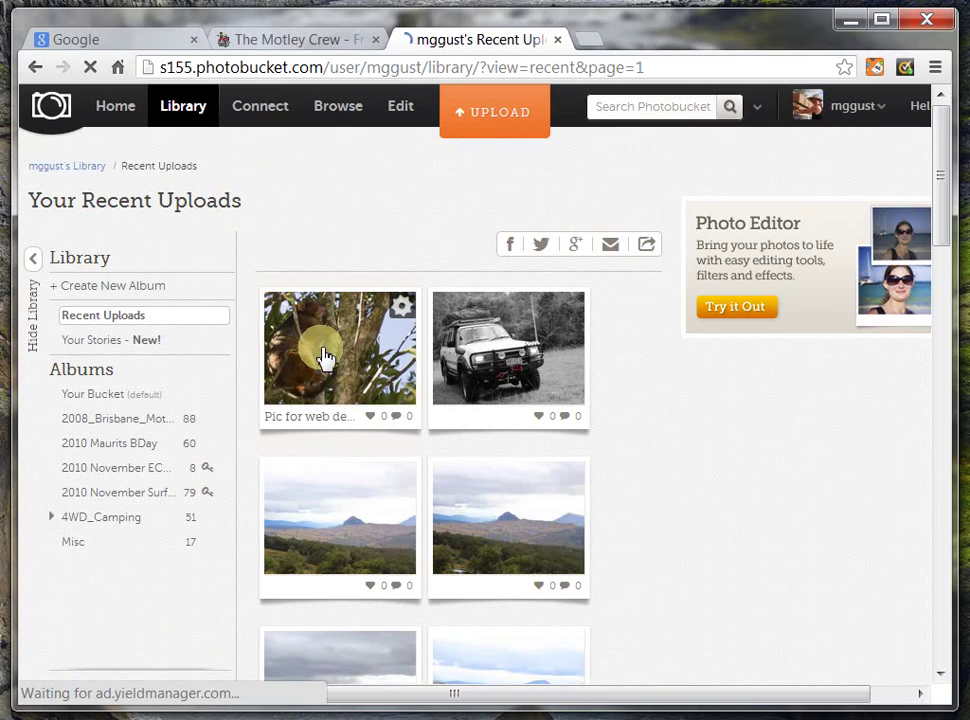
click(322, 360)
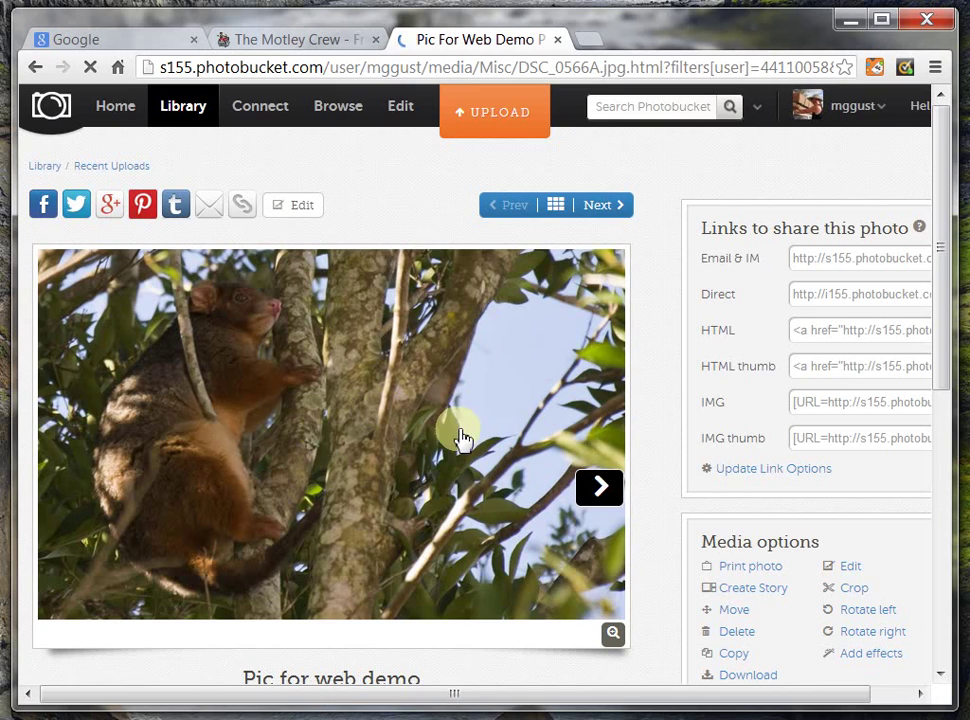
click(425, 445)
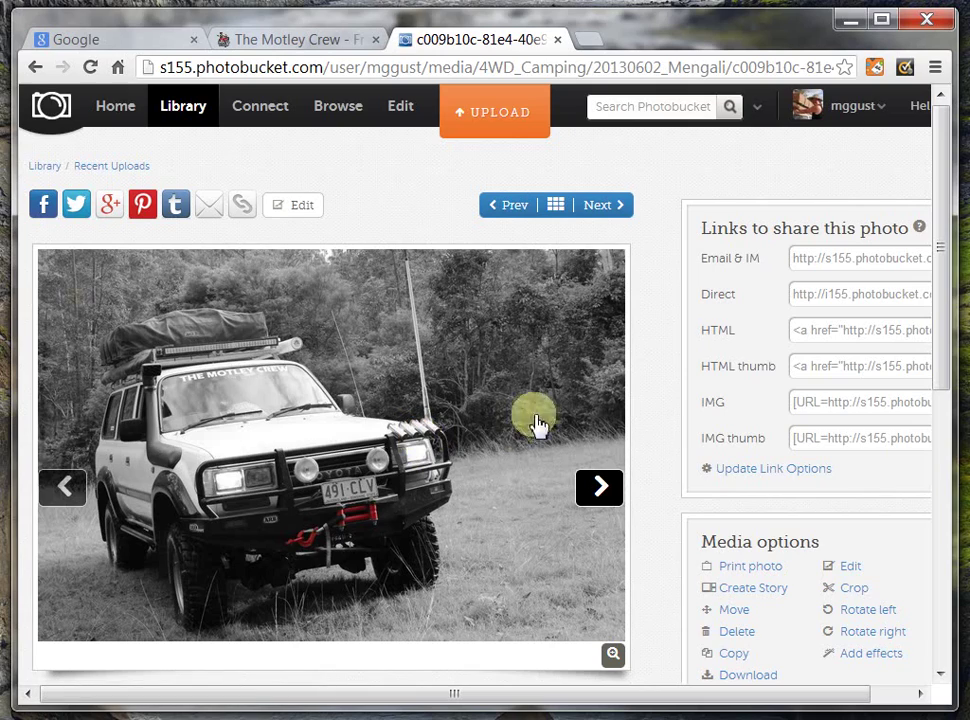
click(64, 495)
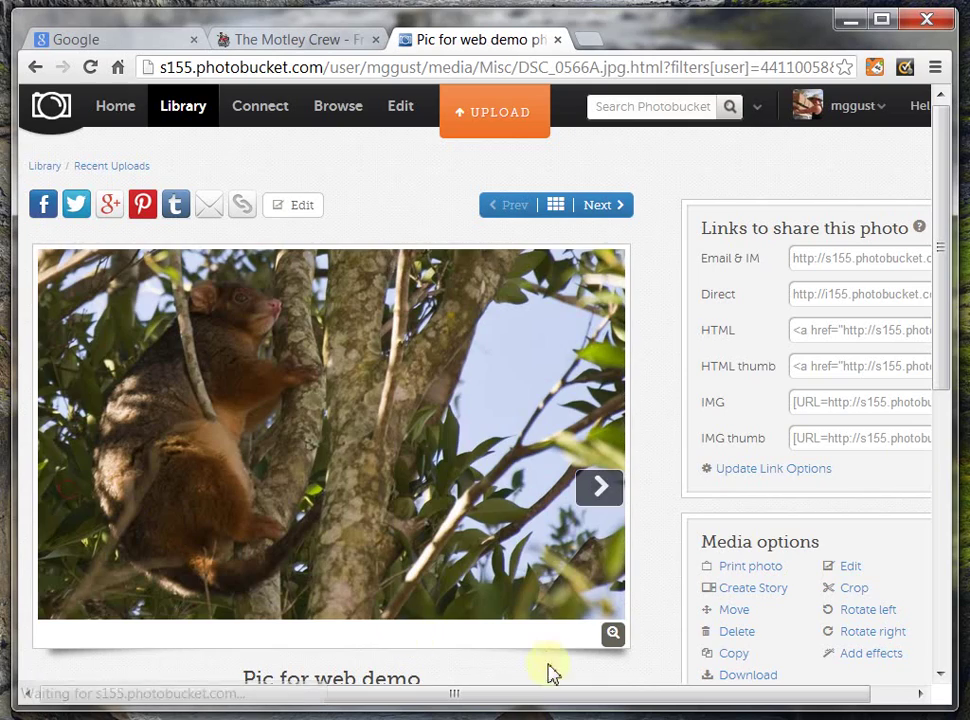
- View the possum photo enlarged and close the enlarged view
click(612, 637)
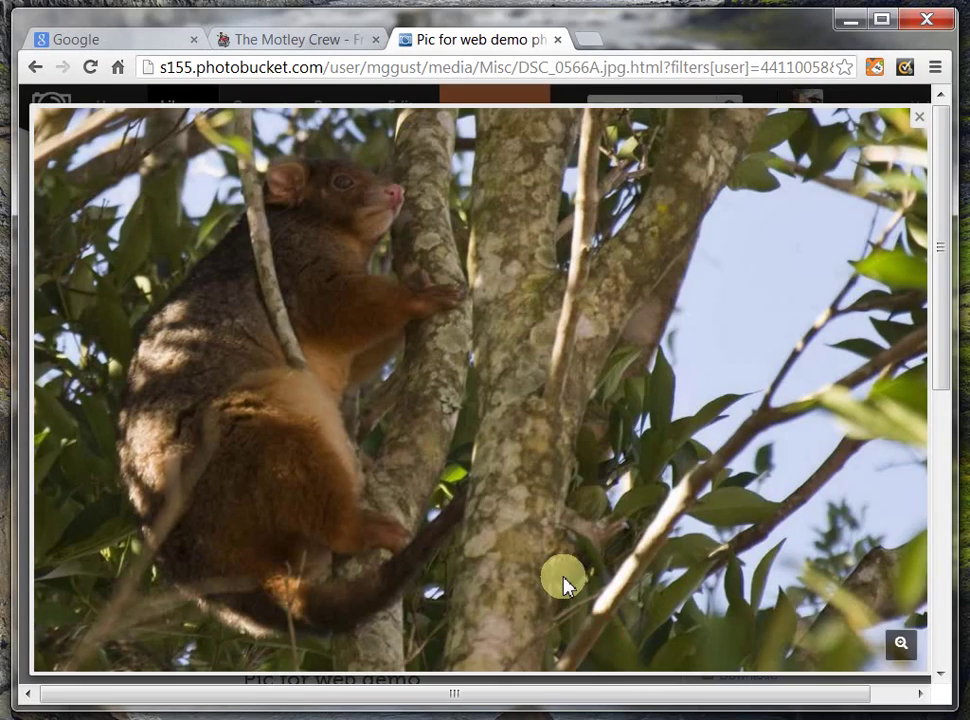
click(919, 119)
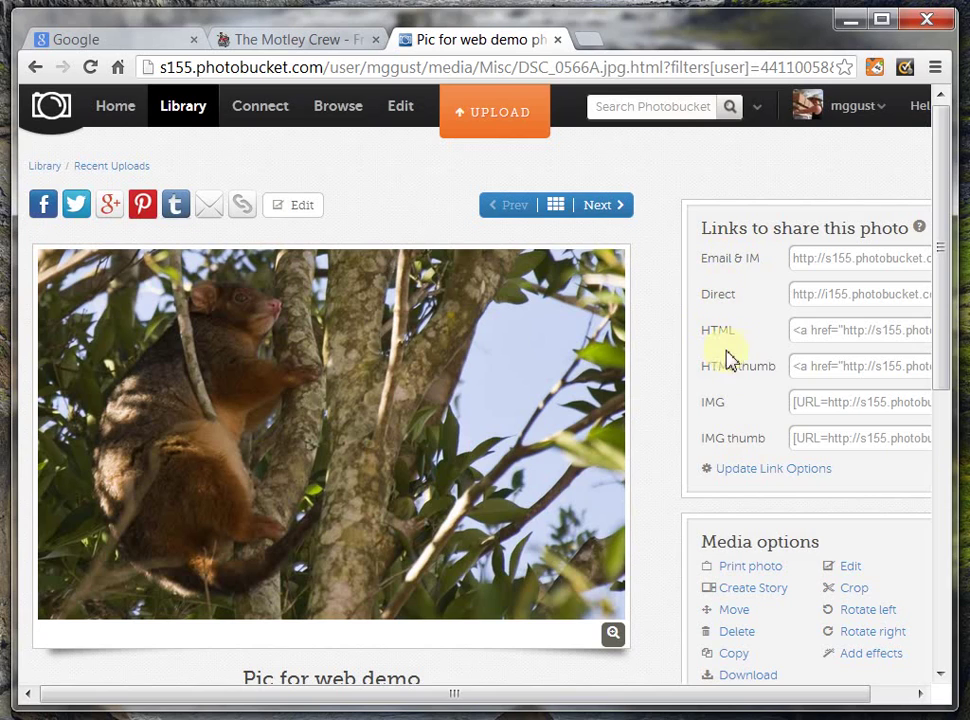
- Copy the photo's full-size IMG link from its sharing links
click(722, 417)
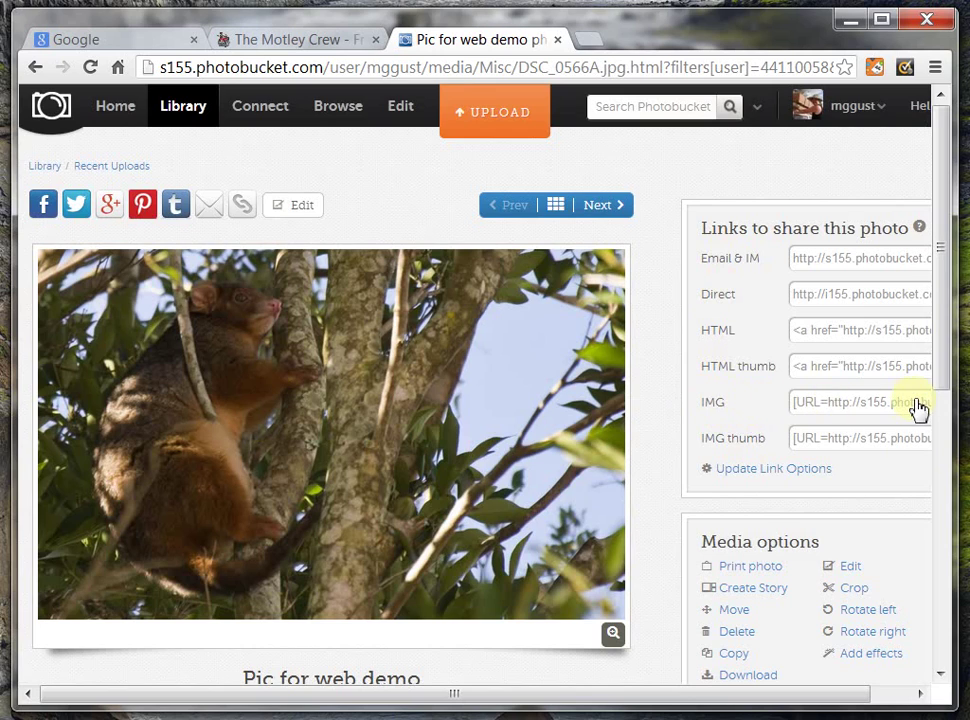
click(864, 412)
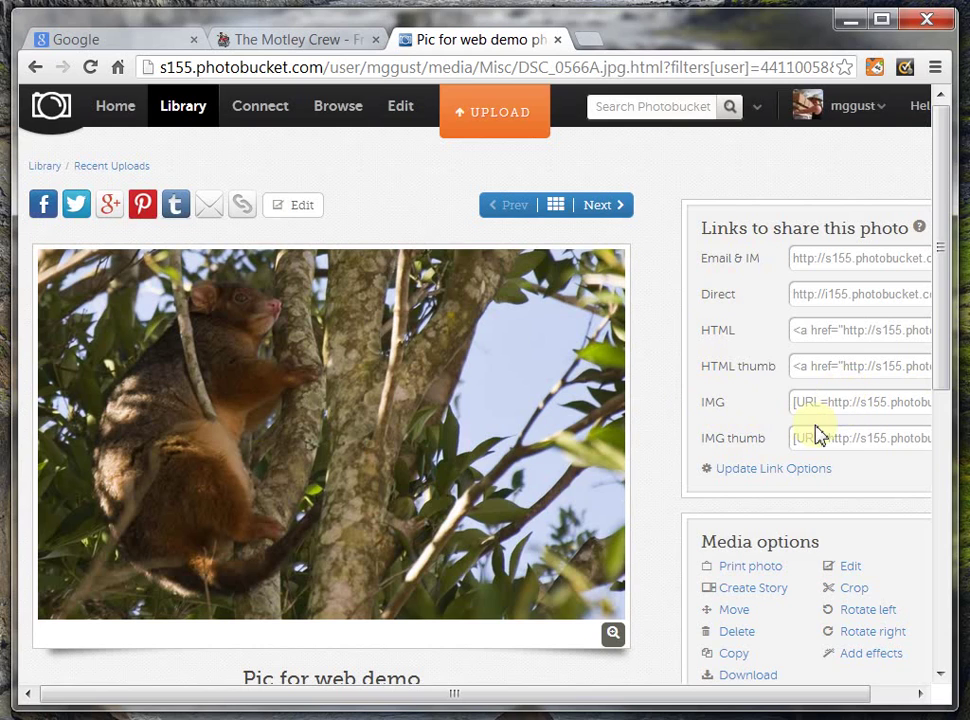
- Switch to The Motley Crew forum, open The Club House board and start a new topic
click(310, 42)
click(567, 112)
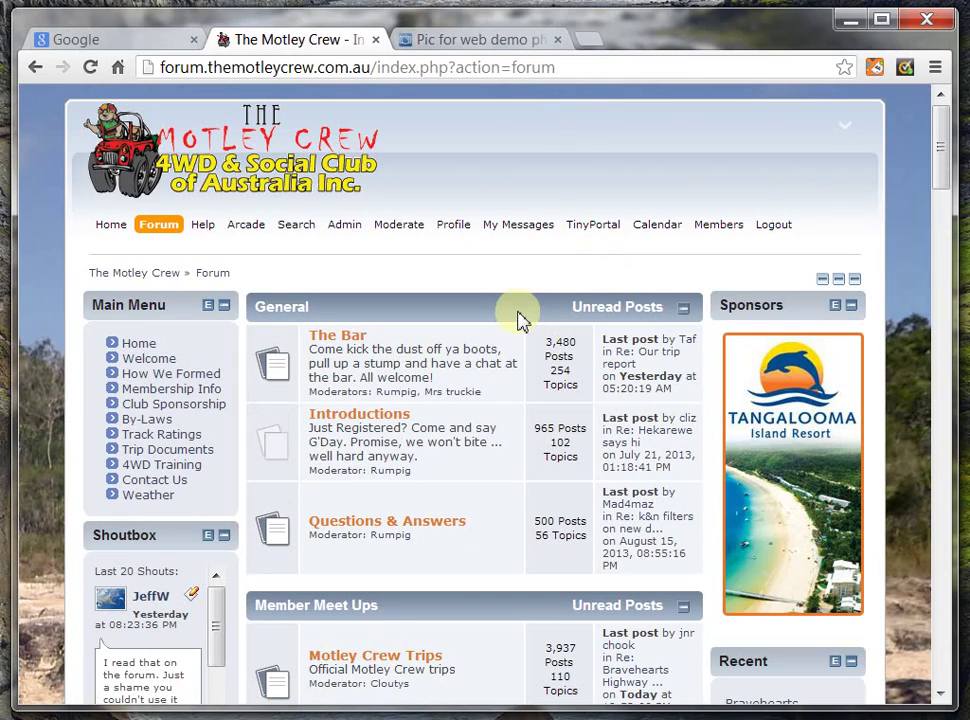
scroll(510, 320, down, 7)
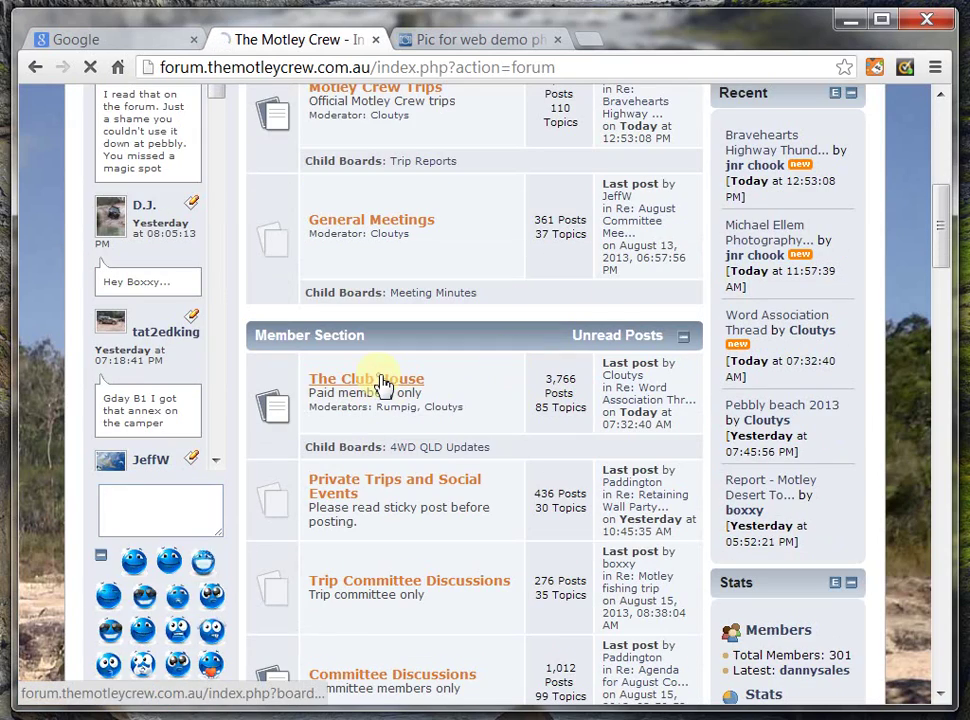
click(383, 384)
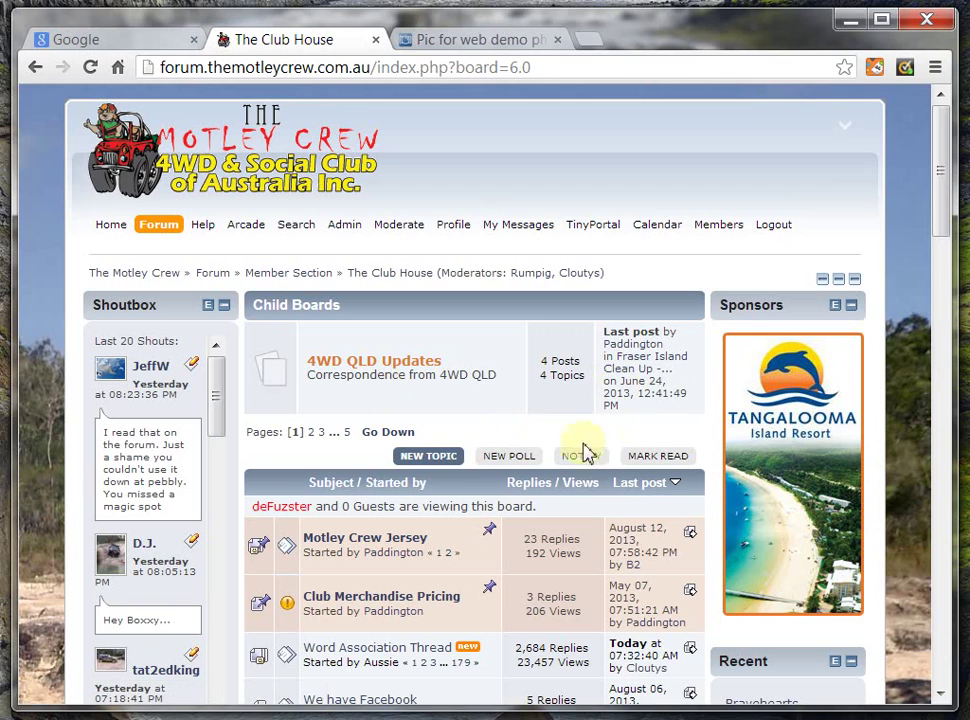
click(438, 458)
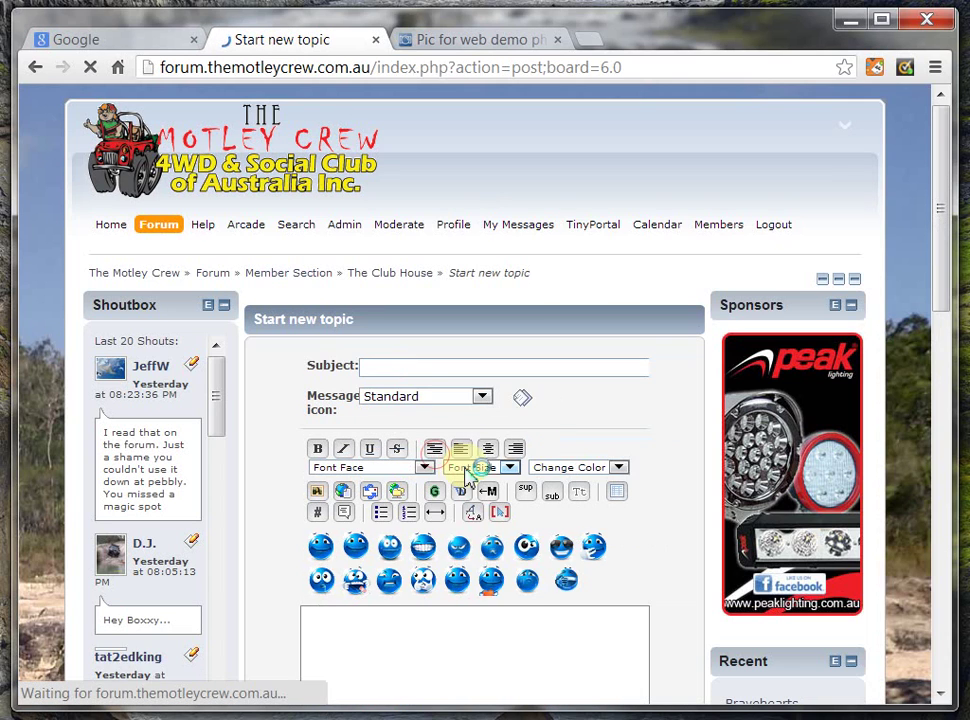
- Enter "Picture Demo" as the new topic's subject
click(368, 366)
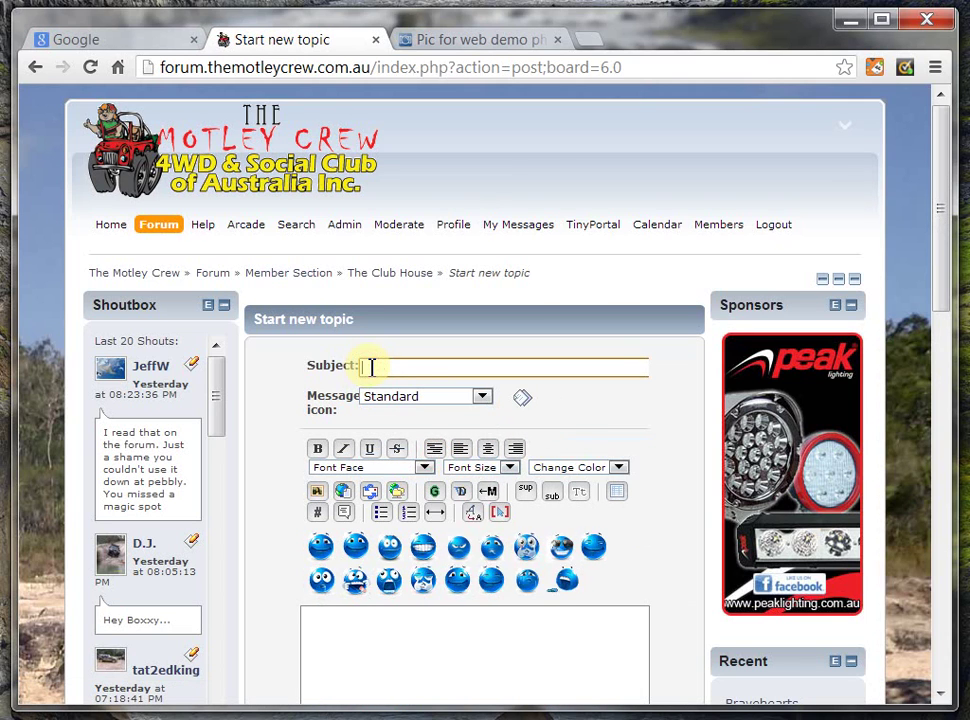
text(Picture)
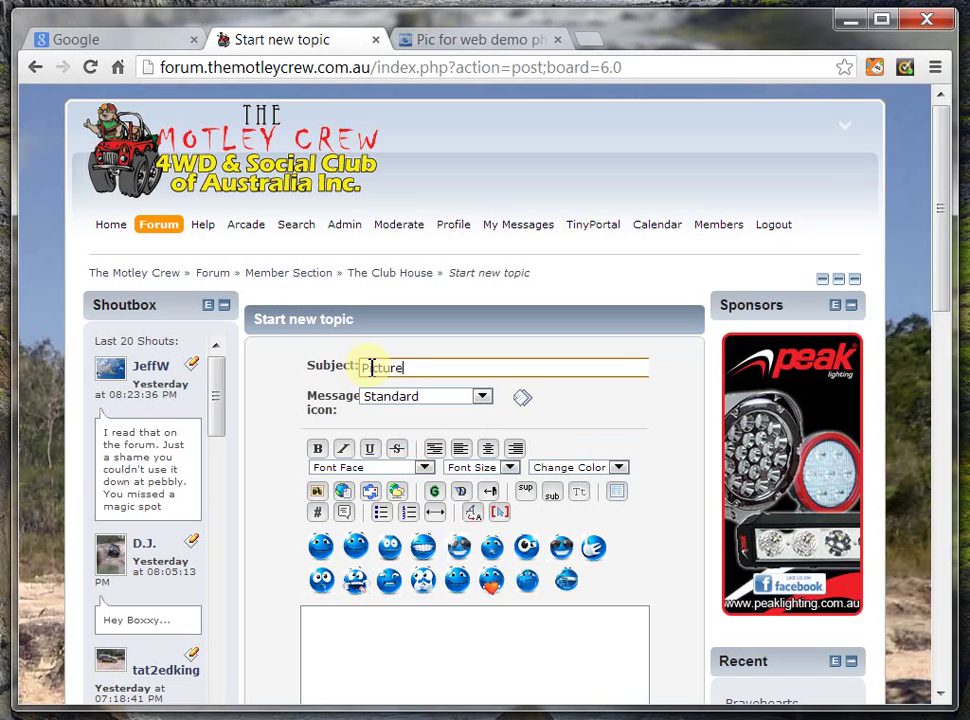
text( Demo)
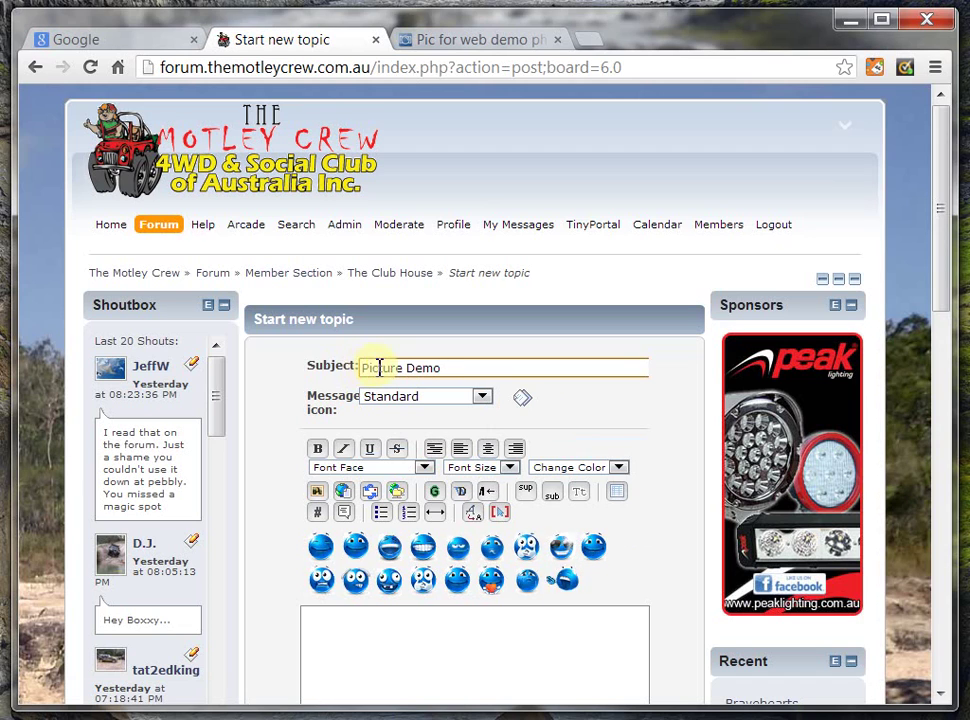
- Write "Hello this is my pic" in the message body and paste the copied IMG link below it
click(478, 663)
scroll(478, 663, down, 3)
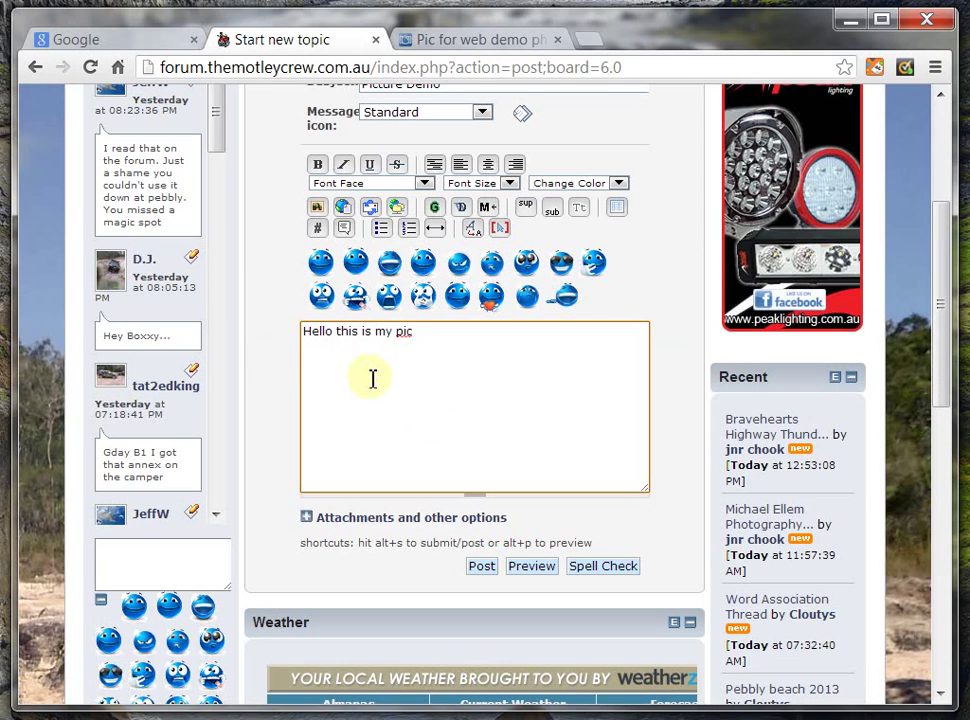
right_click(326, 364)
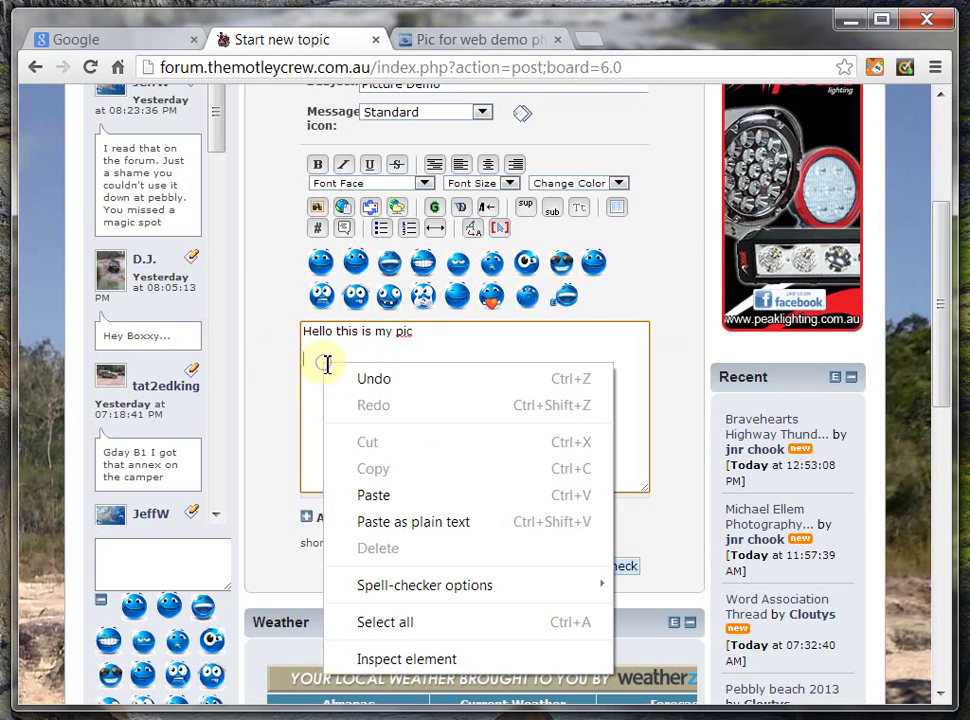
click(374, 496)
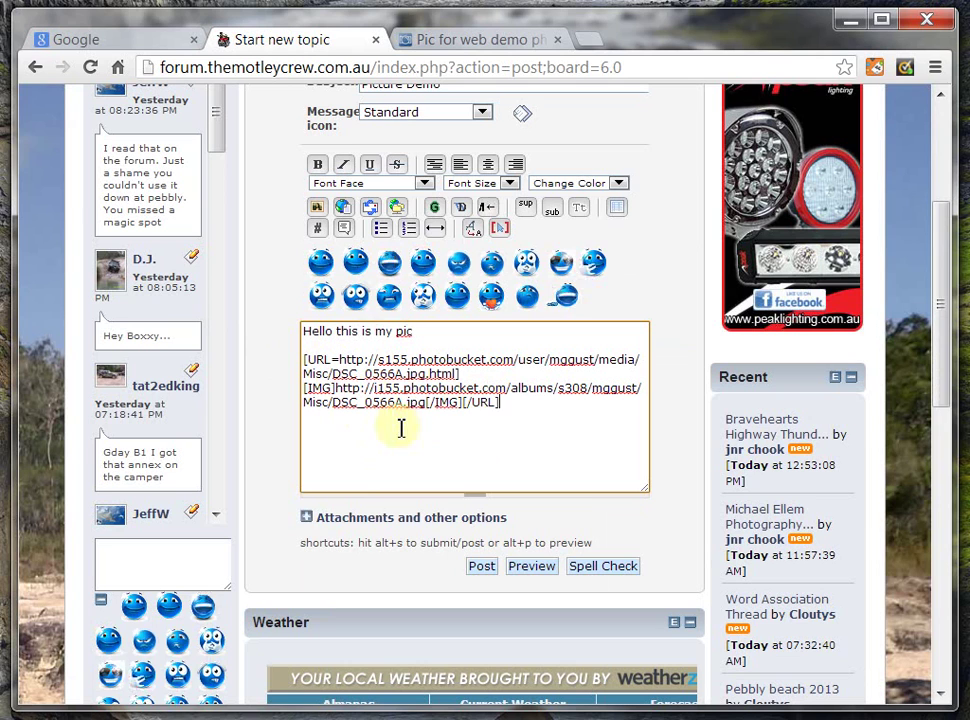
- Preview the post and examine how large the photo appears compared with the link code in the message
click(532, 567)
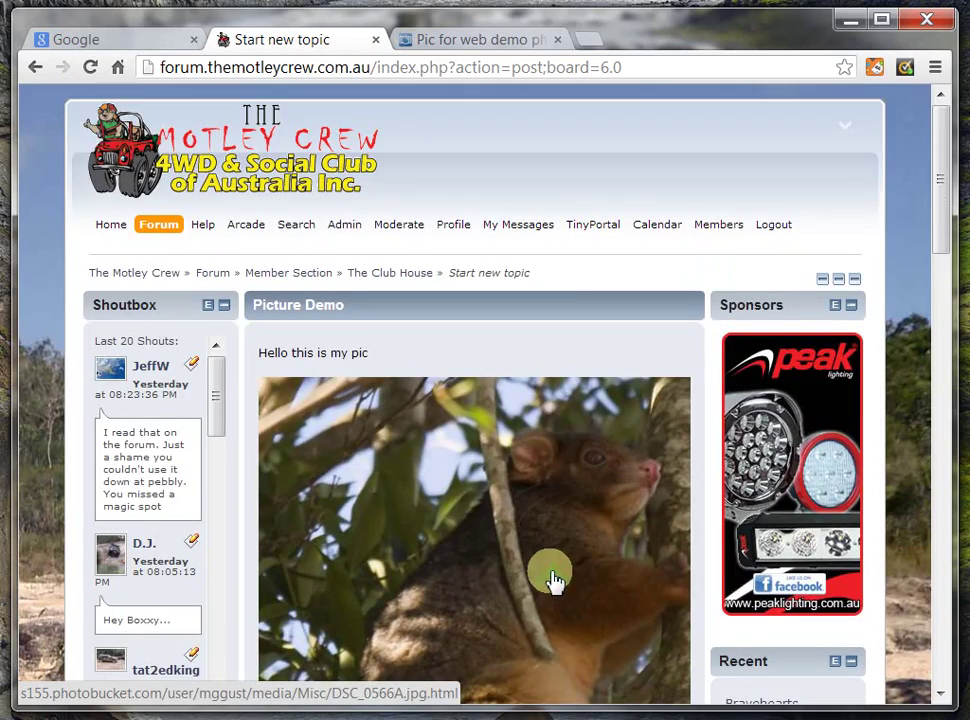
scroll(550, 580, down, 3)
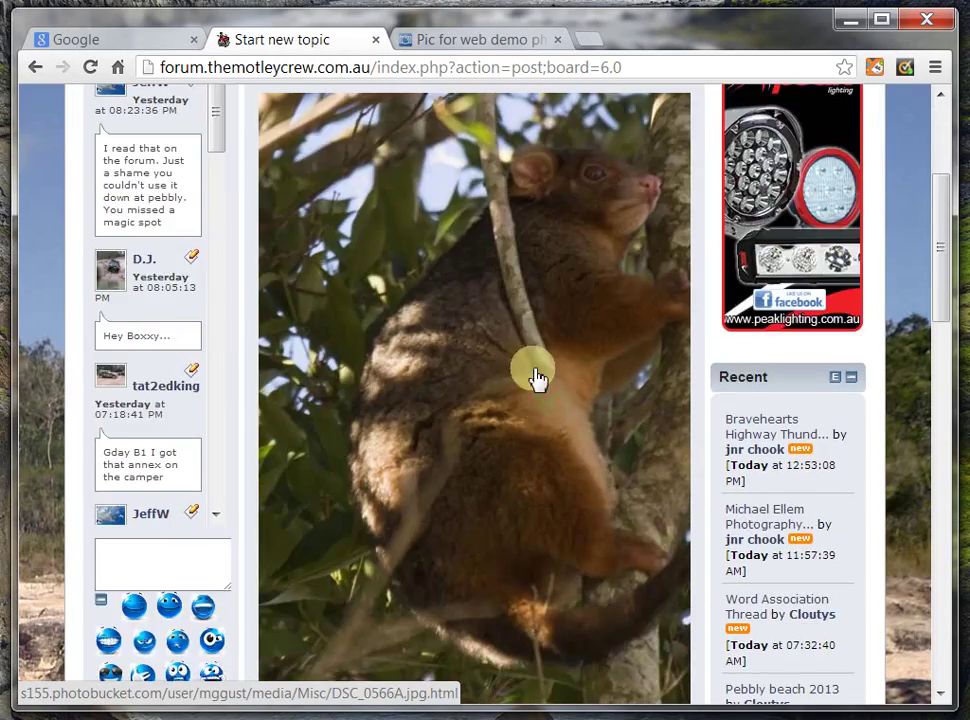
scroll(537, 378, up, 3)
scroll(537, 380, down, 10)
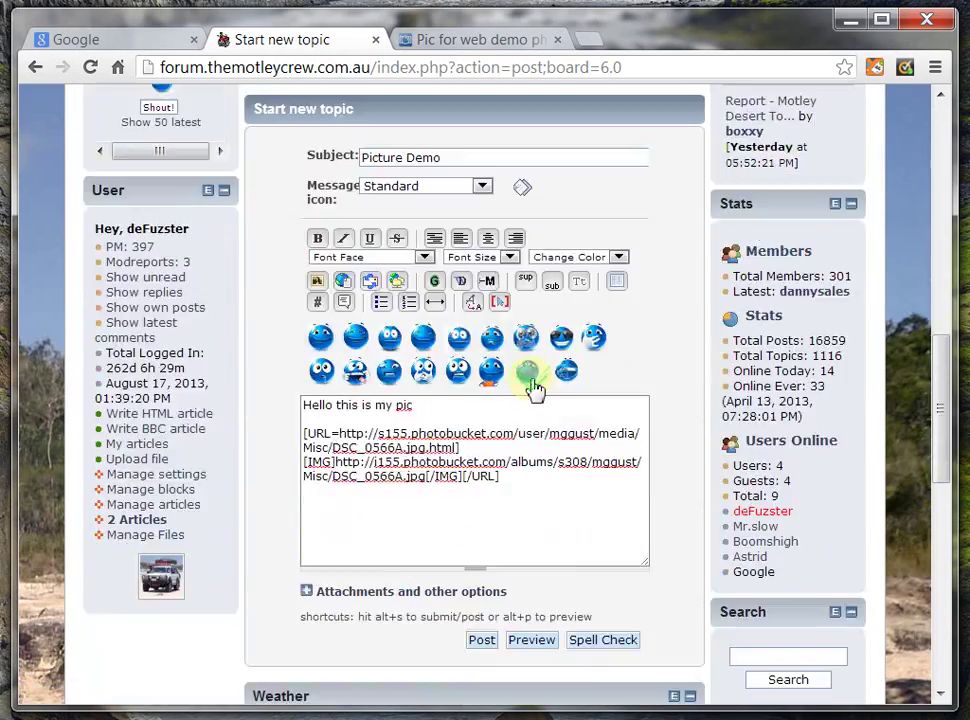
scroll(535, 388, up, 5)
drag(386, 535, 336, 532)
scroll(459, 433, up, 4)
scroll(459, 433, down, 10)
scroll(464, 424, up, 1)
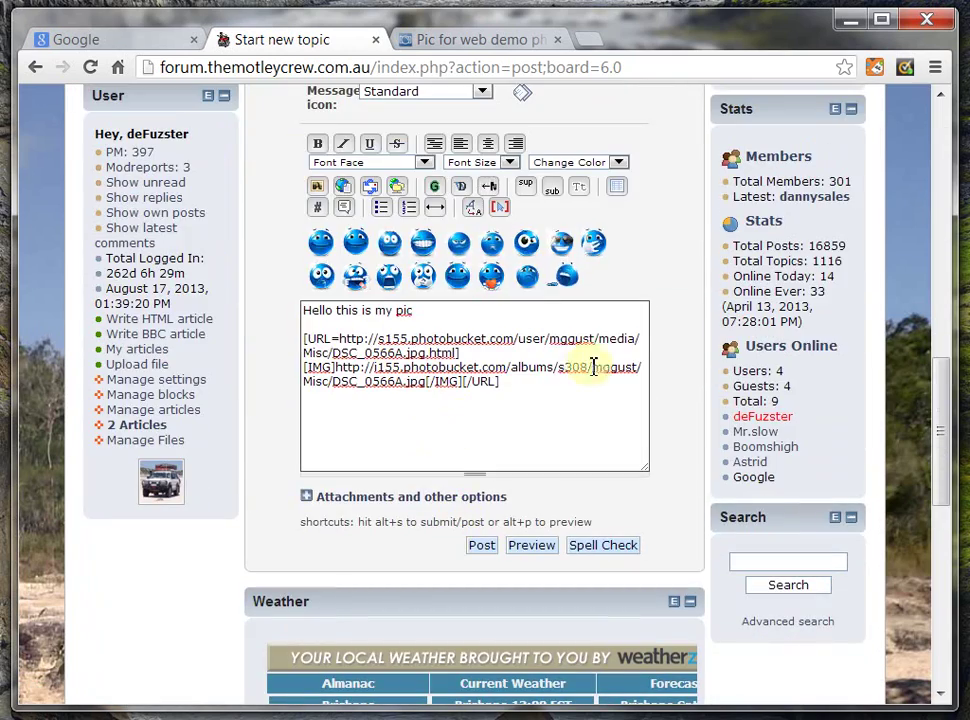
- Add width=300 inside the opening IMG tag and preview the resized photo
click(312, 369)
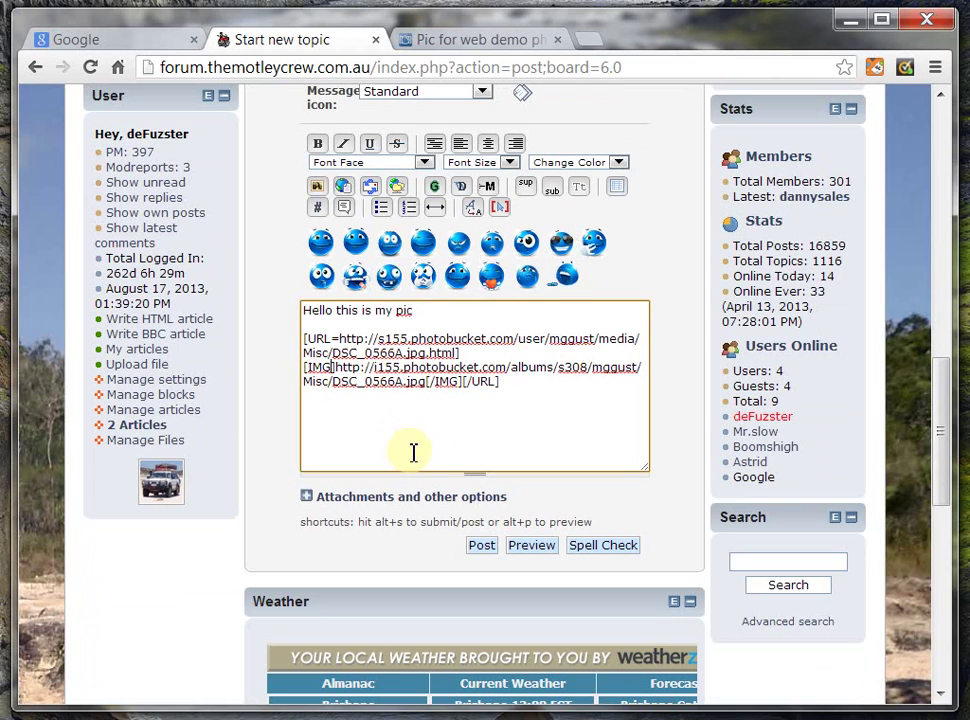
text(widt)
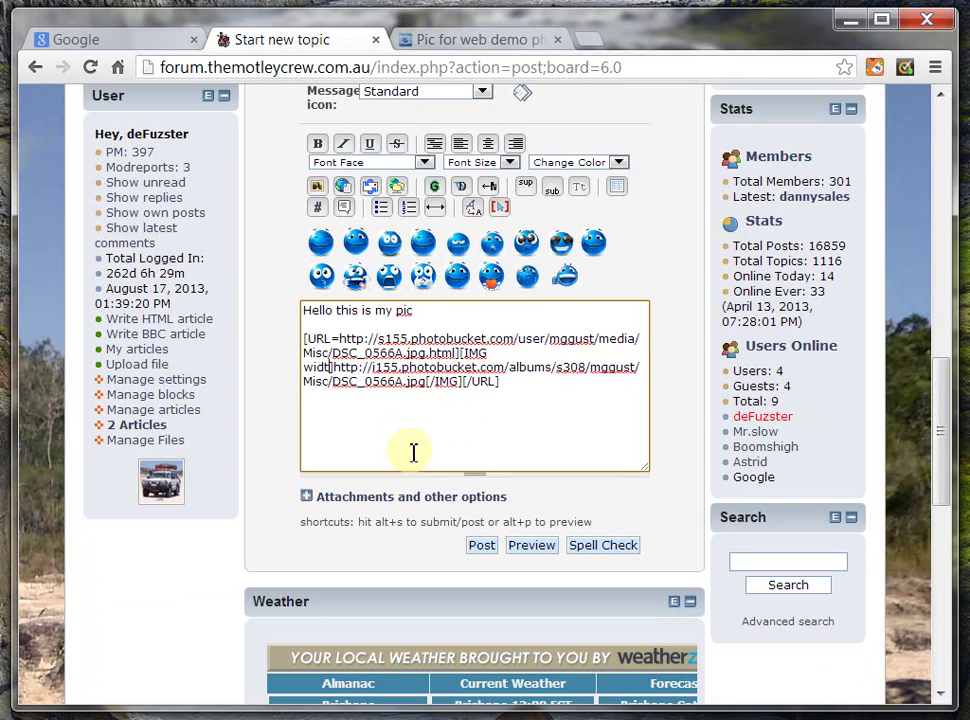
text(h)
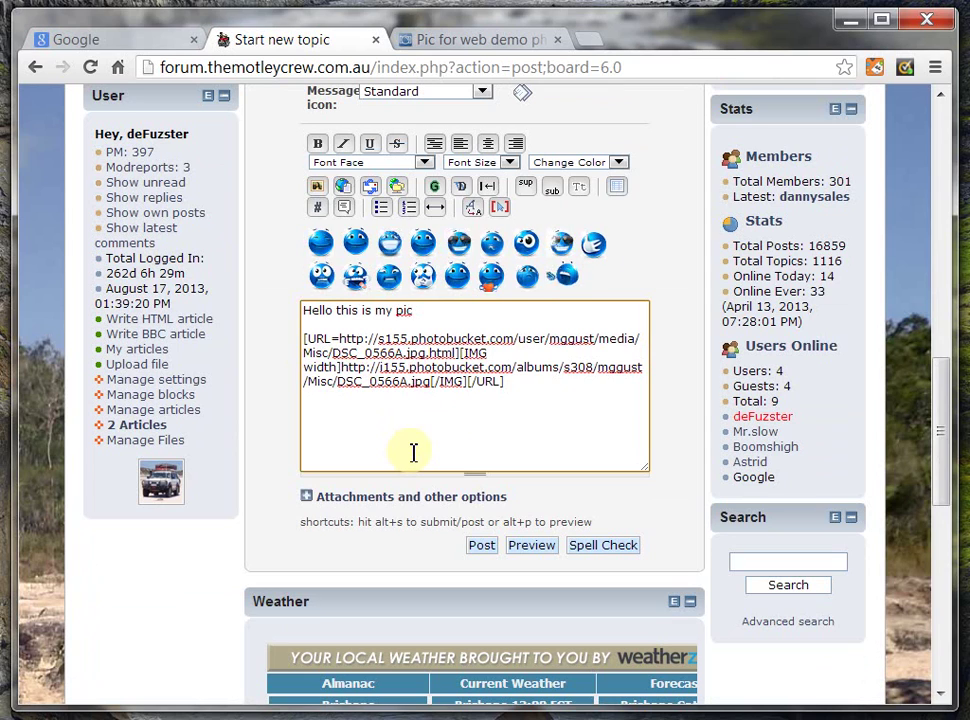
text(=)
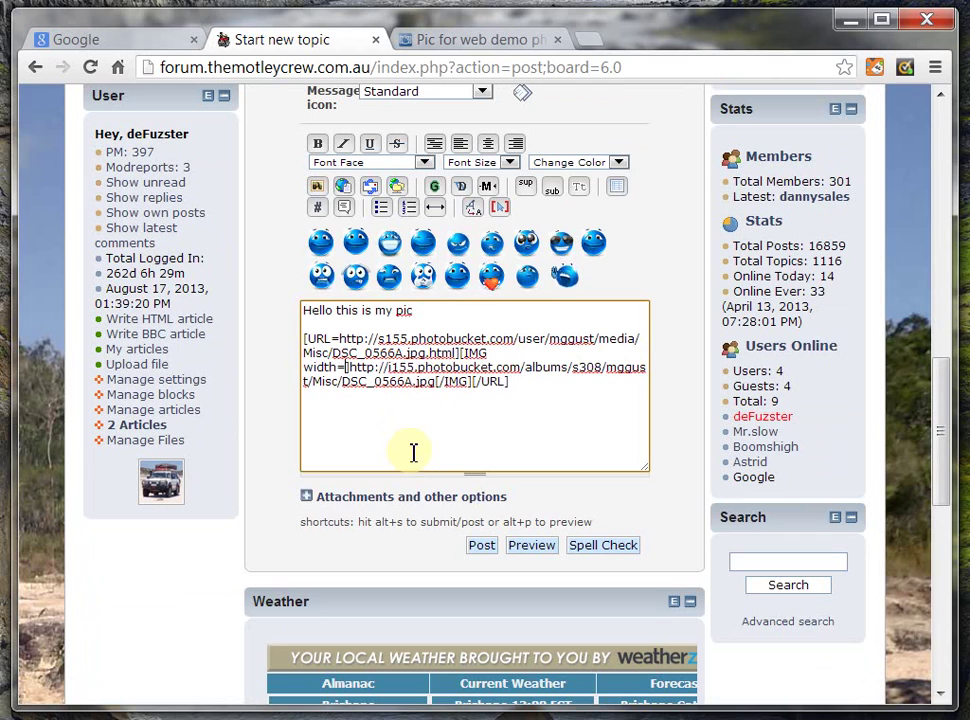
text(300)
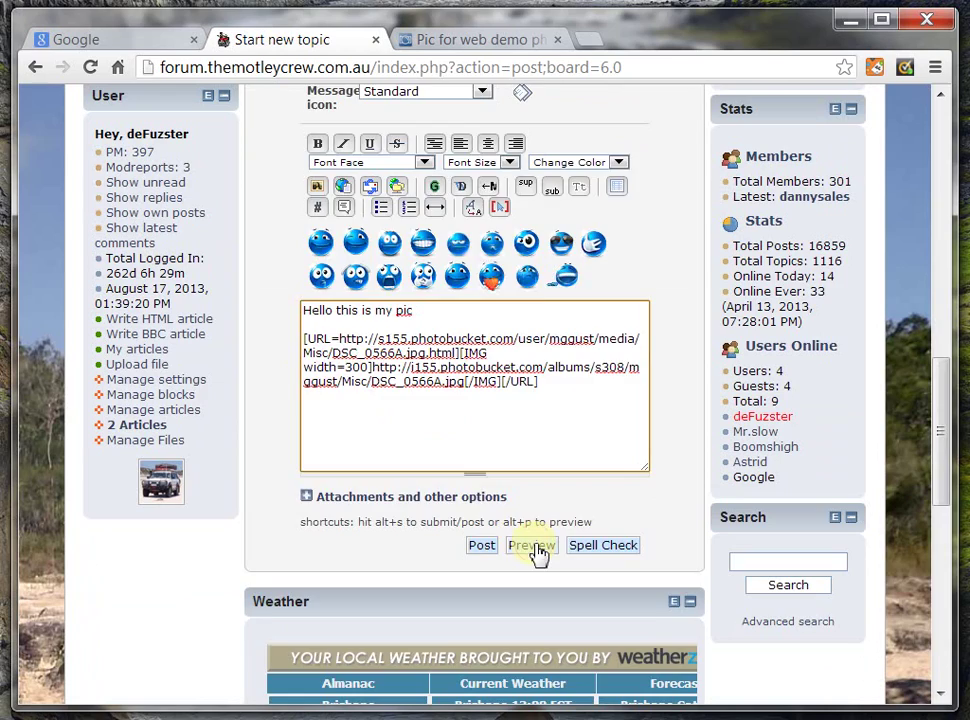
scroll(540, 540, down, 5)
scroll(540, 535, up, 9)
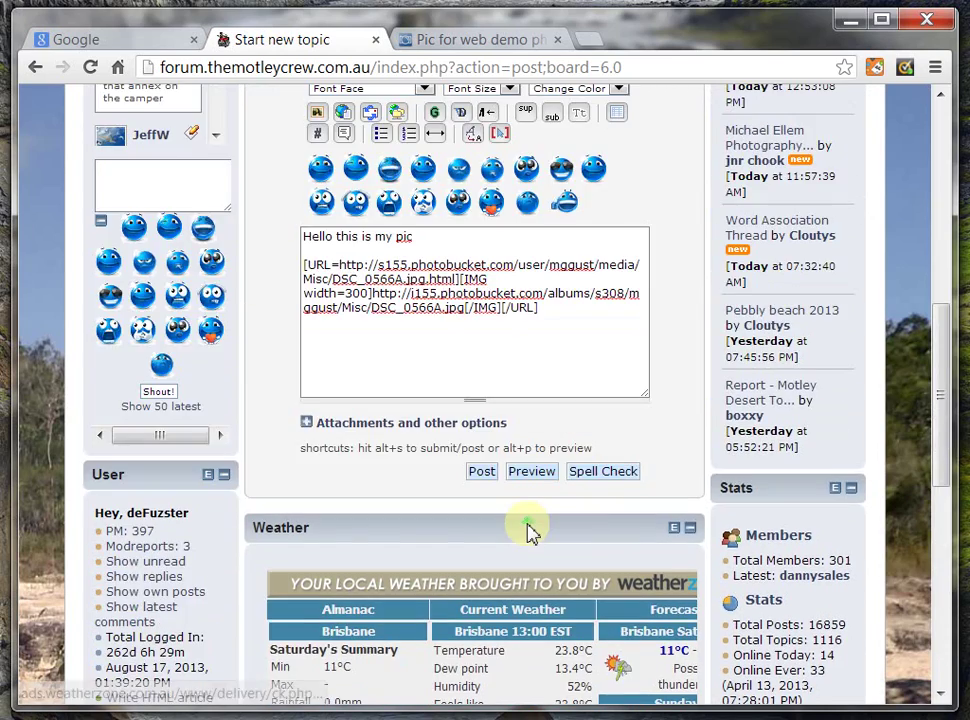
scroll(531, 524, up, 3)
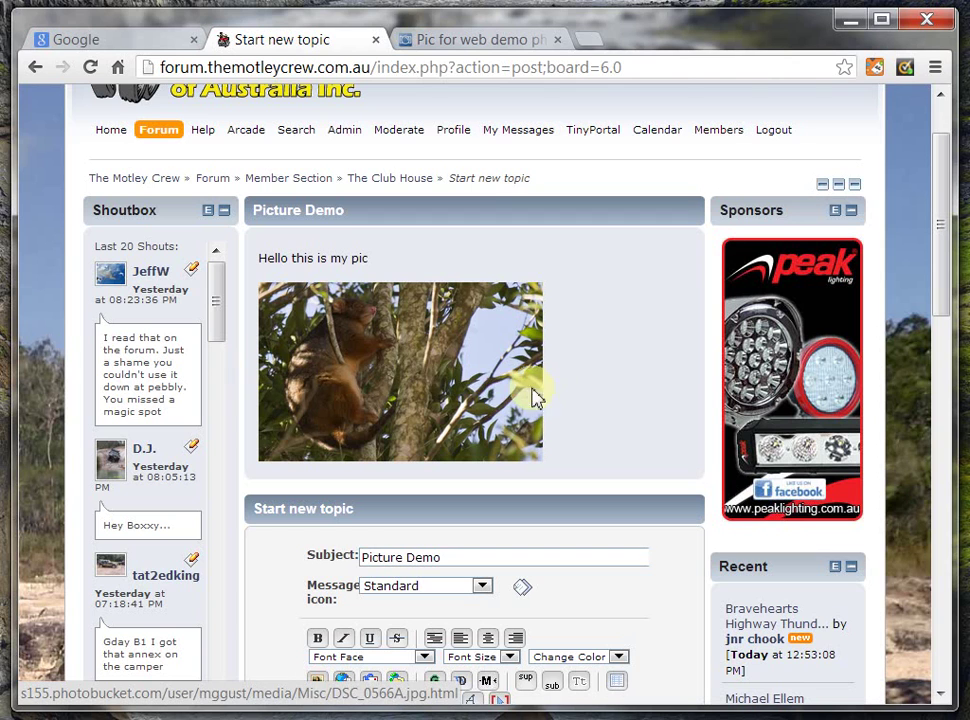
- Change the width in the IMG tag to 500 and preview the post again
scroll(441, 424, down, 2)
scroll(441, 424, down, 2)
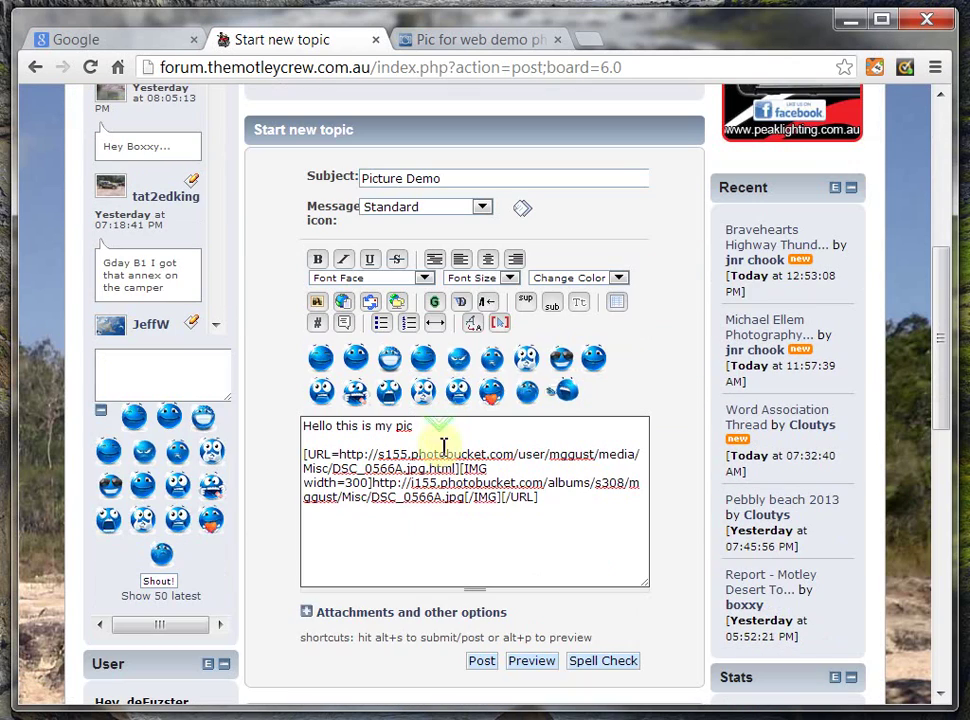
click(372, 502)
key(BackSpace)
text(5)
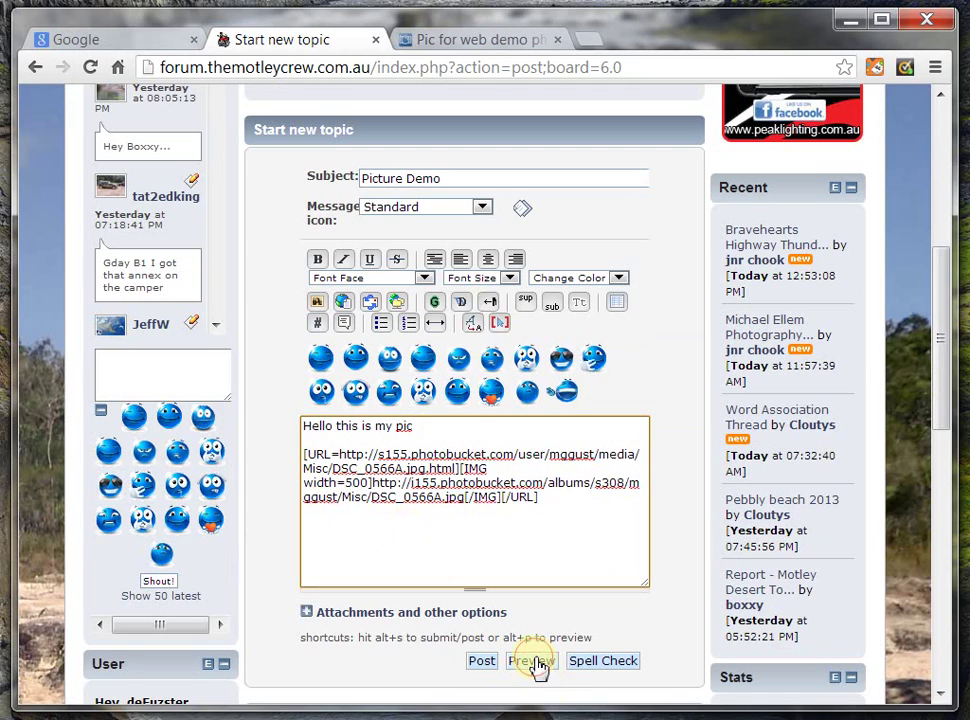
click(531, 660)
scroll(590, 526, up, 3)
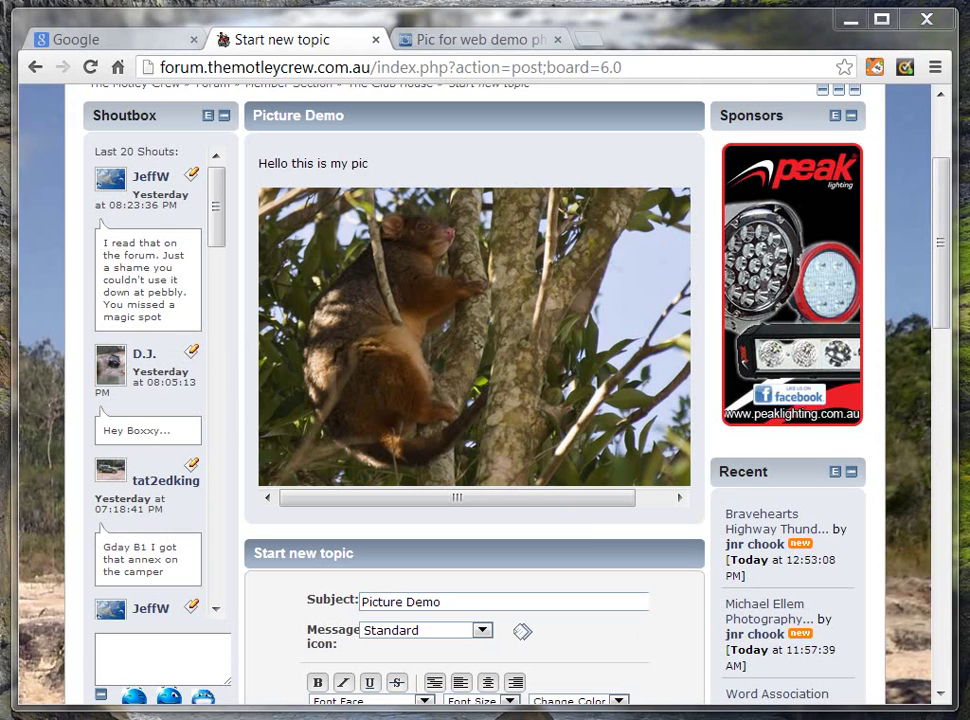
- Minimize the photo folder window and revisit the IMG sharing link on the photo's Photobucket page
key(alt+Tab)
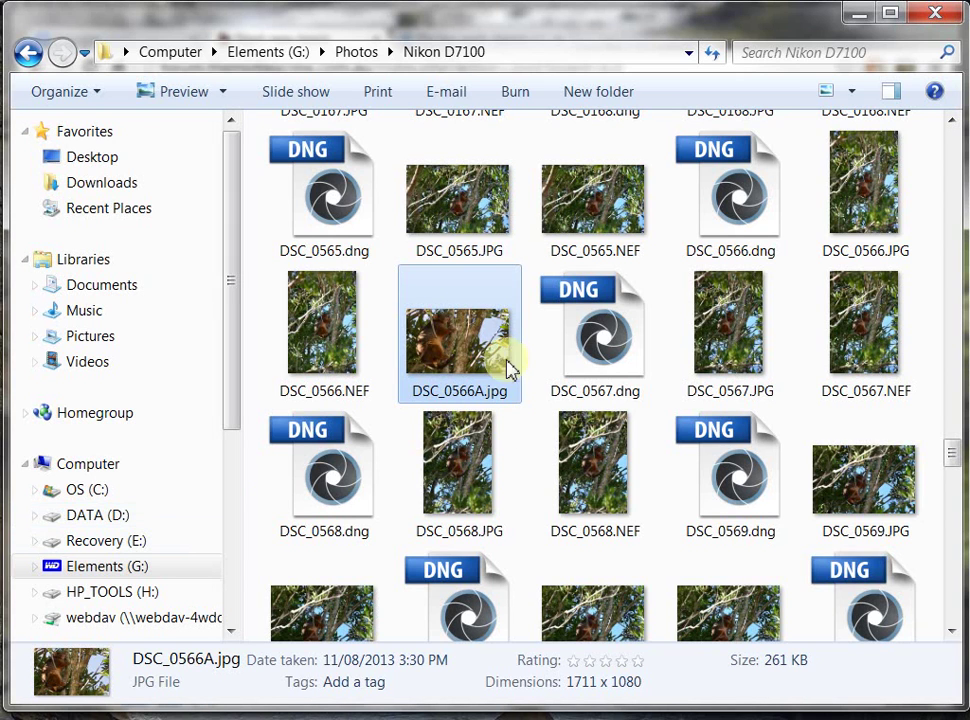
click(858, 13)
click(460, 37)
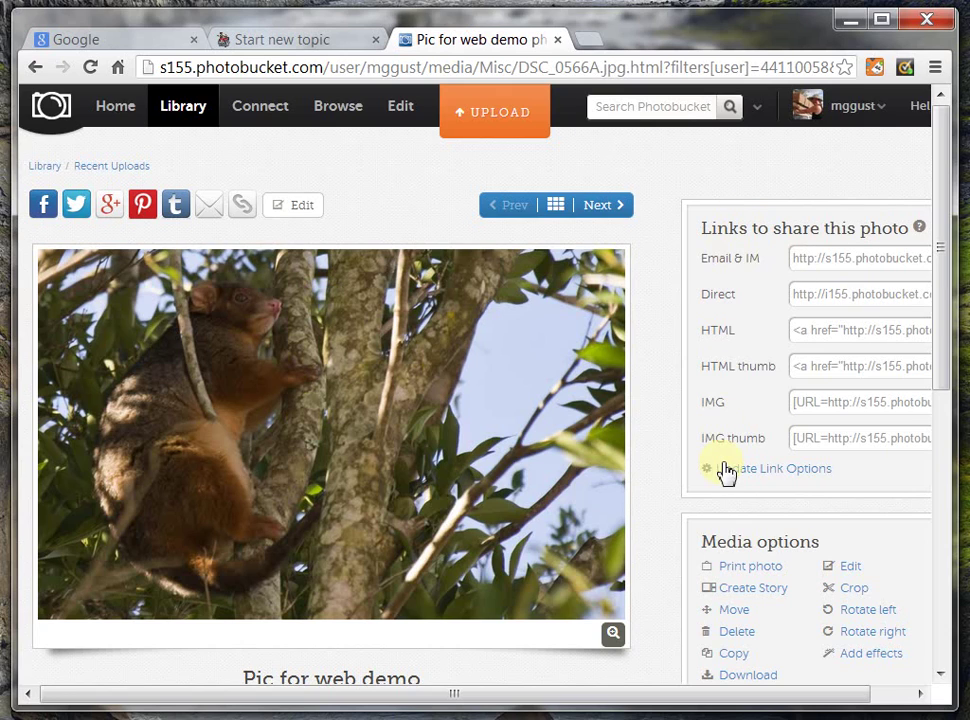
click(847, 407)
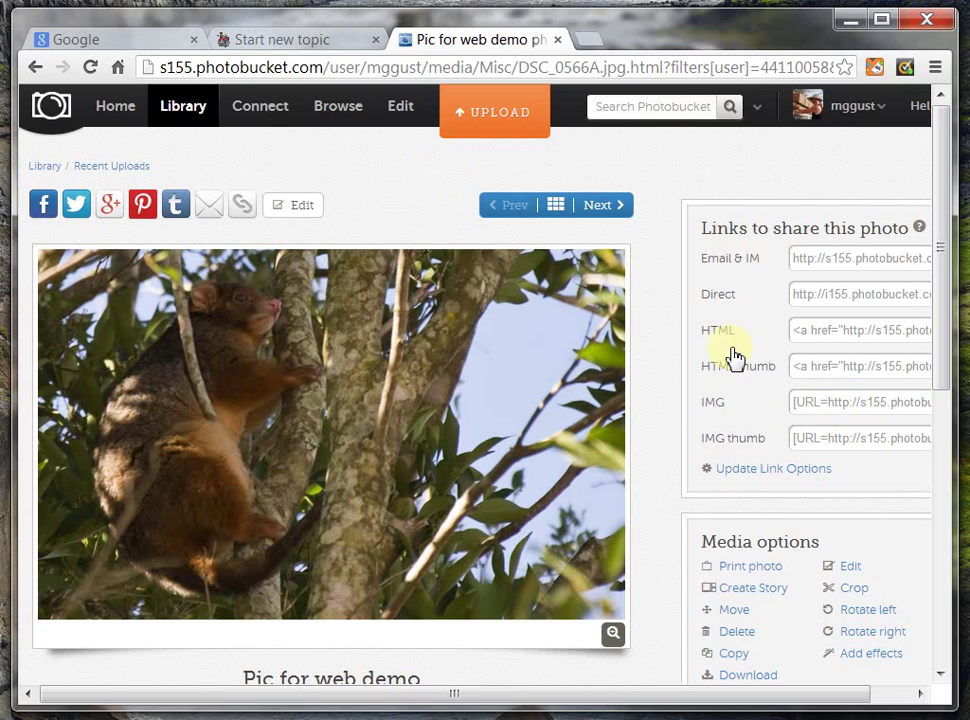
- Return to the forum draft and review the width=500 attribute within the IMG tag
click(277, 41)
scroll(445, 357, down, 2)
scroll(445, 358, down, 4)
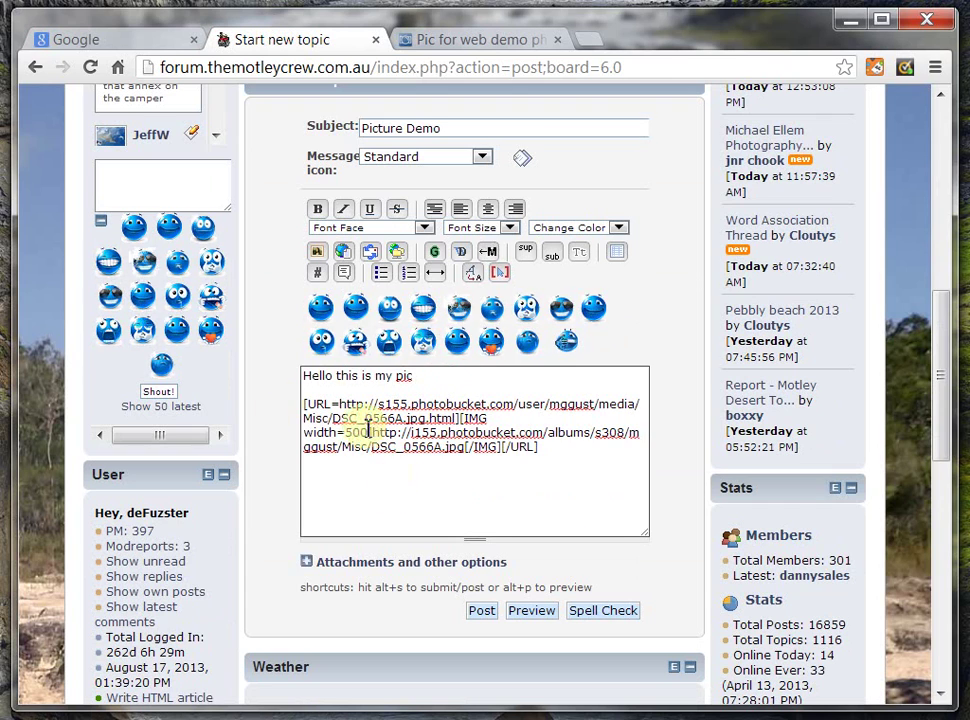
click(368, 430)
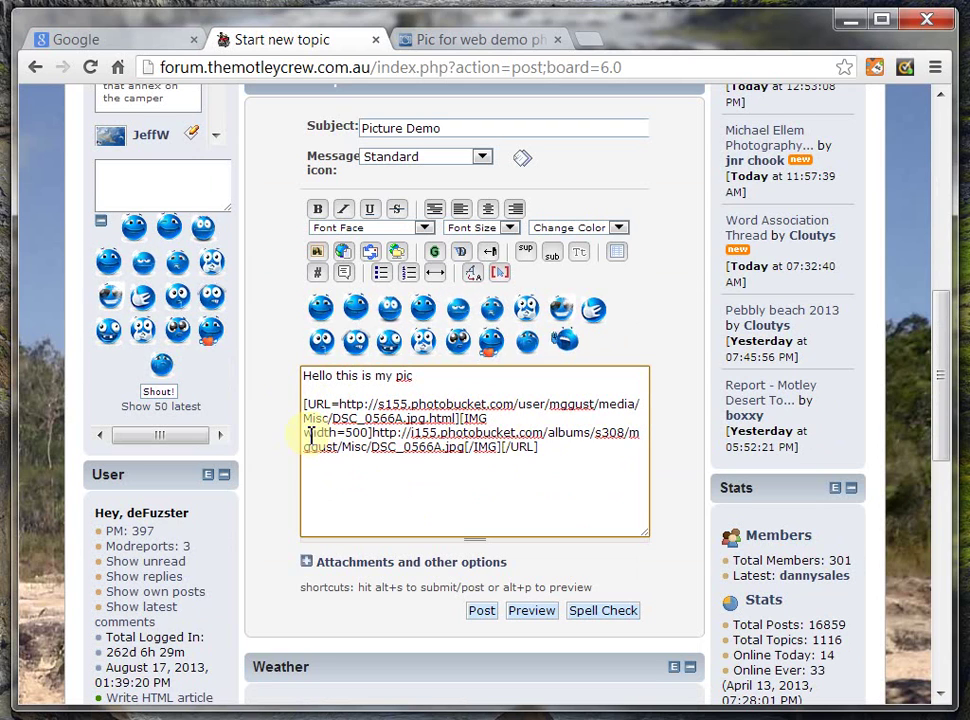
drag(309, 433, 360, 433)
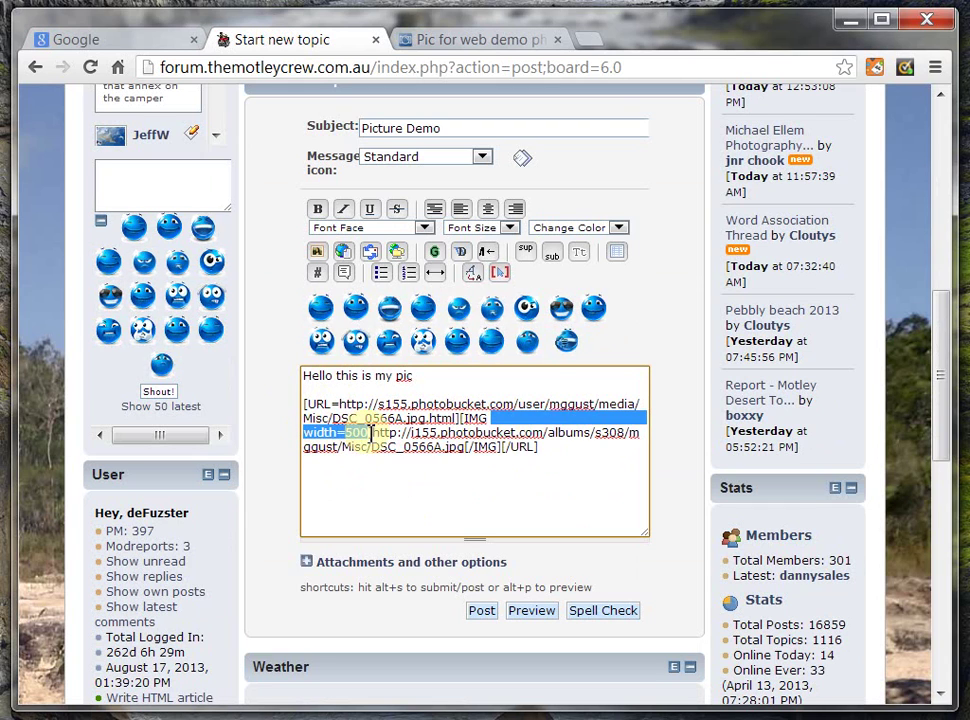
click(373, 484)
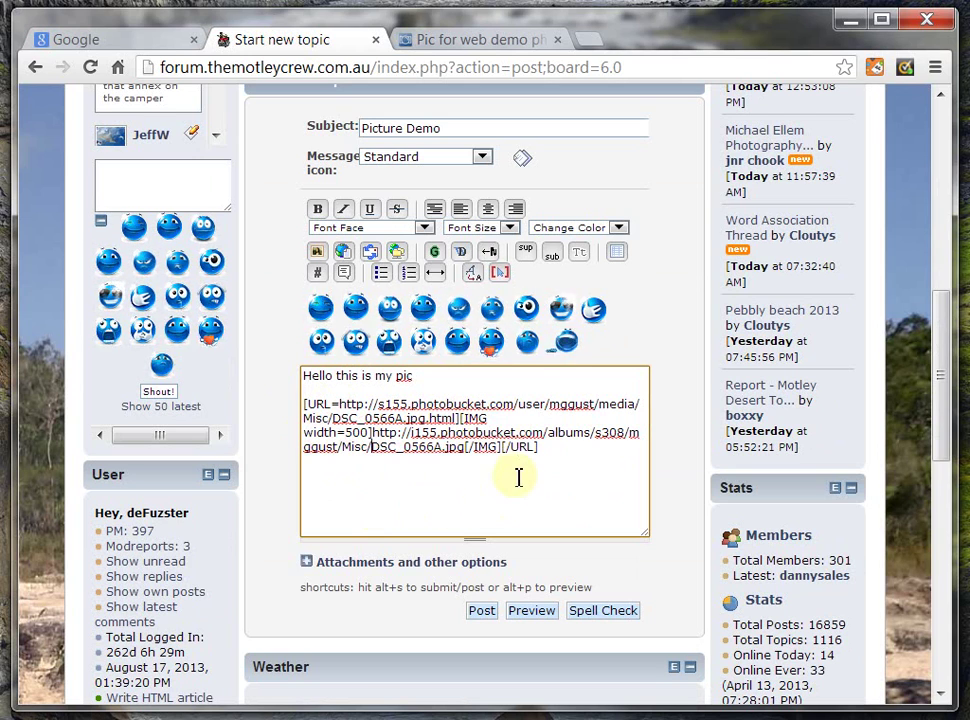
- Post the new topic and open "Picture Demo" from the recent posts to view the published photo
click(486, 616)
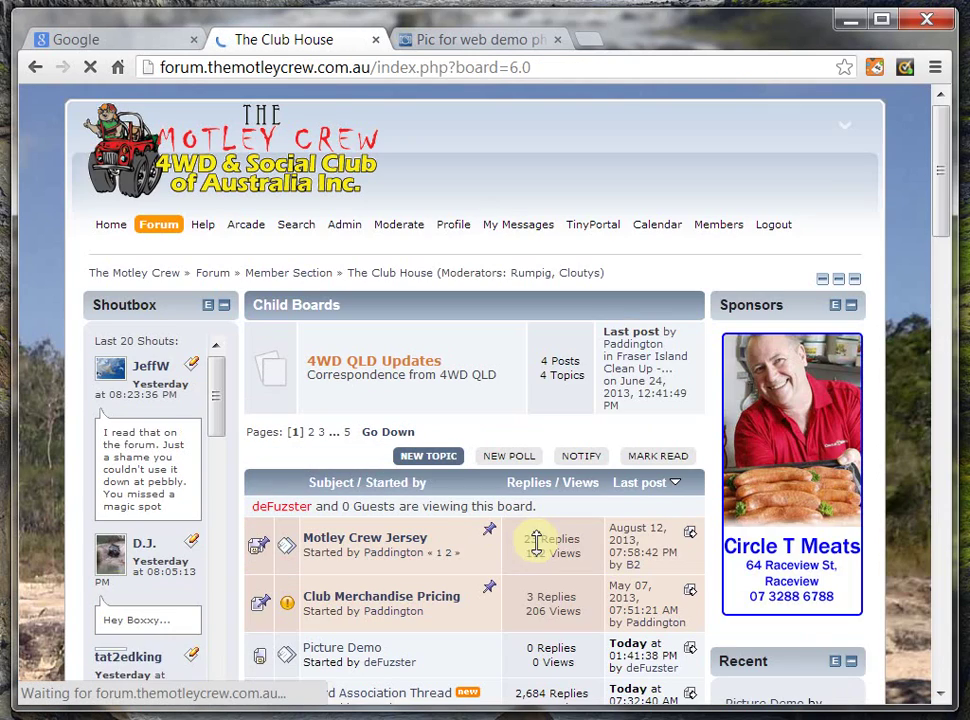
scroll(580, 580, down, 3)
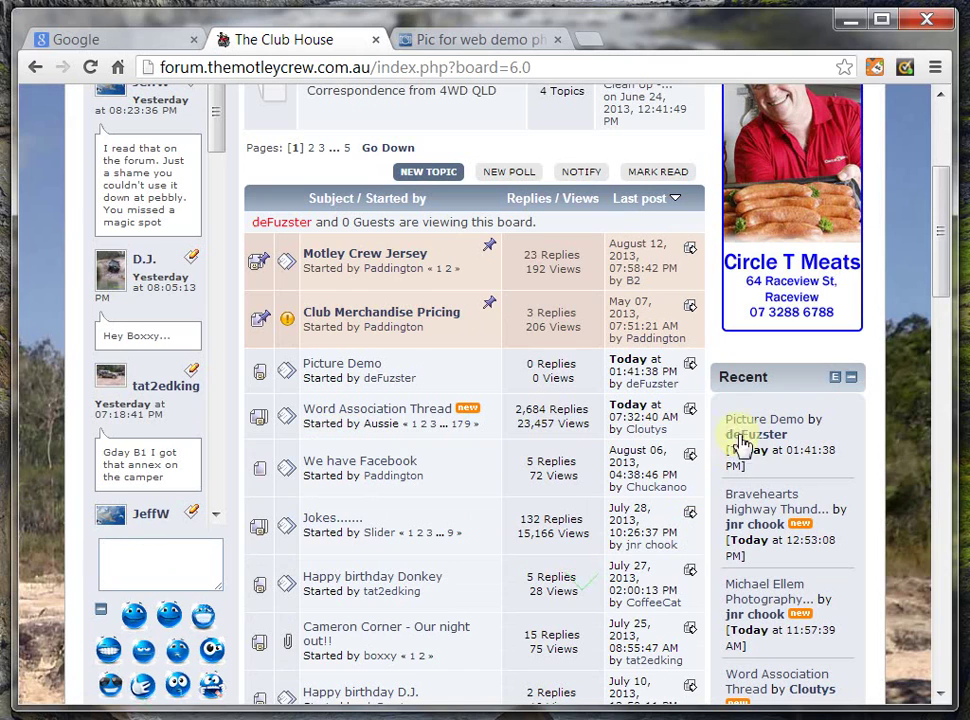
click(743, 424)
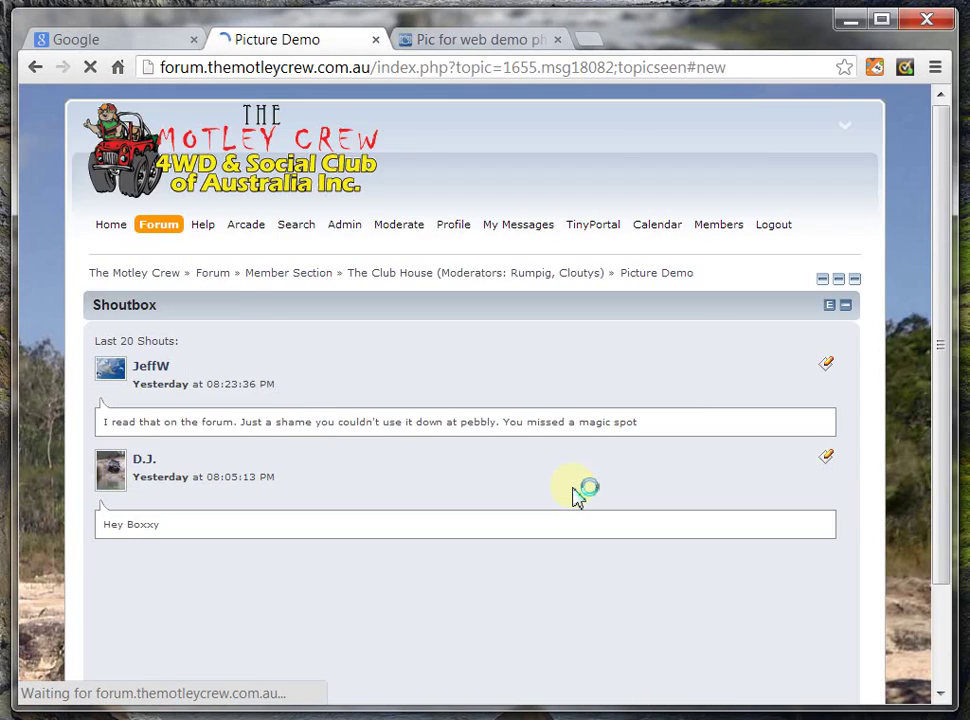
scroll(322, 543, down, 3)
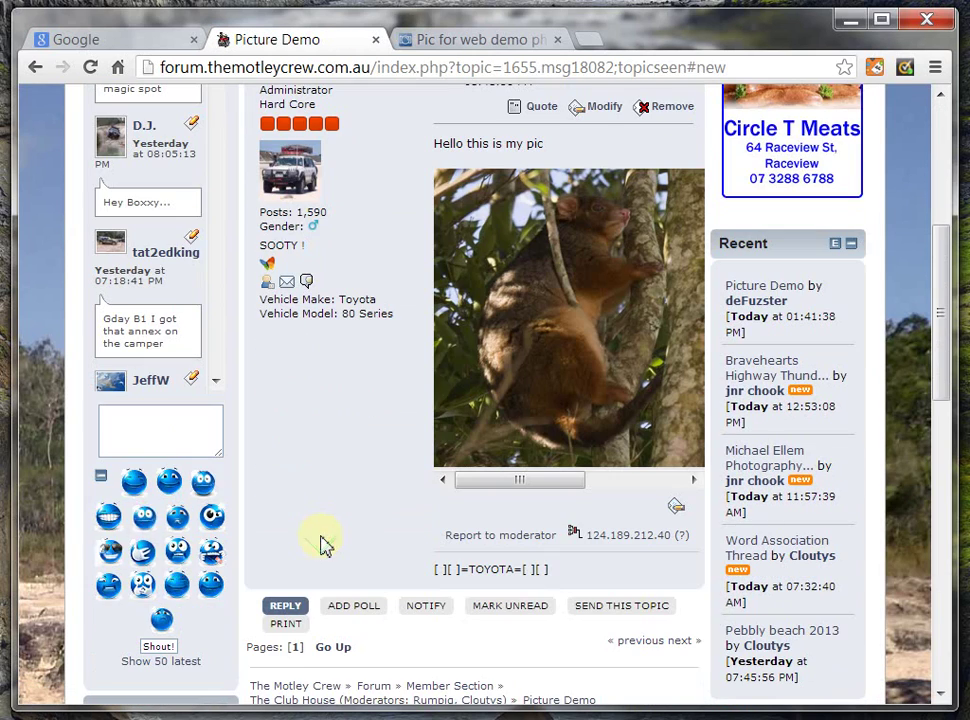